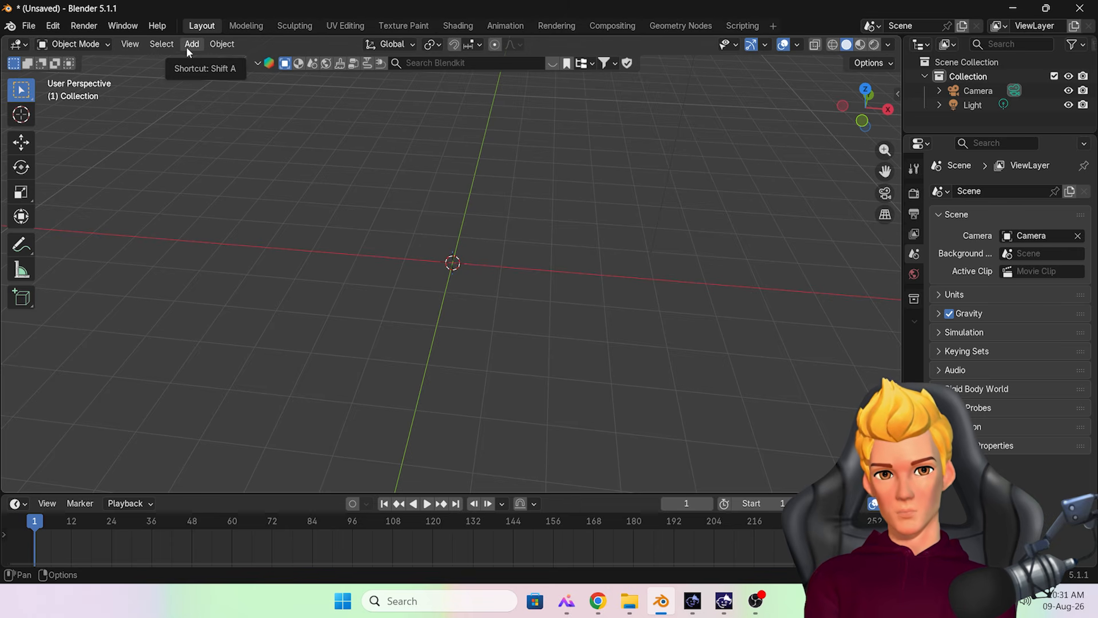
# Add a UV sphere mesh at the world origin
pyautogui.click(188, 44)
pyautogui.moveTo(215, 66)
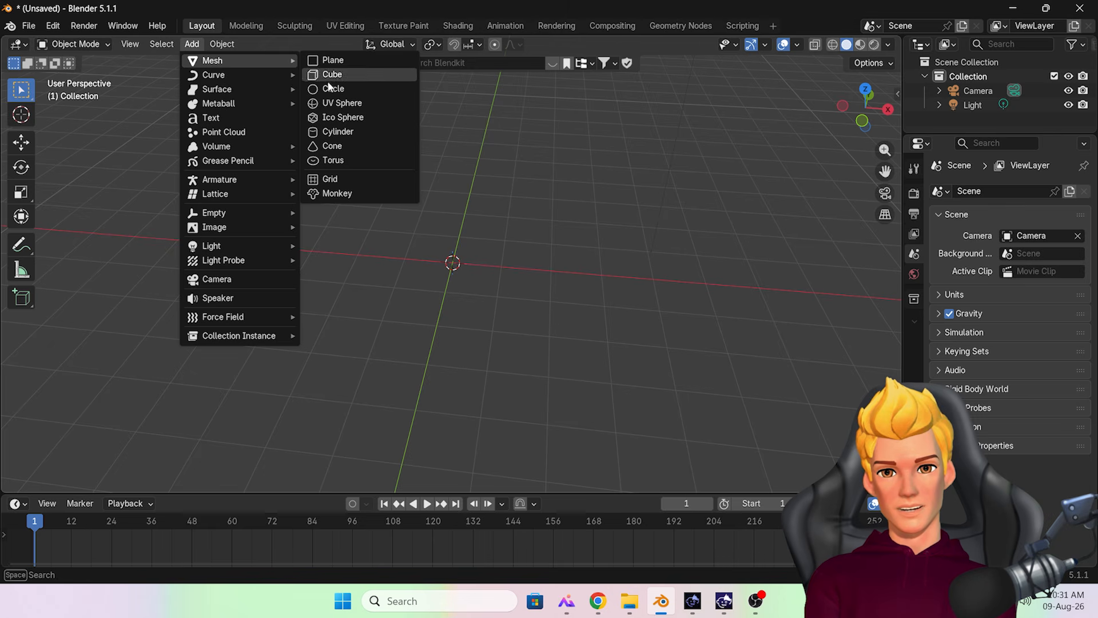
pyautogui.click(342, 103)
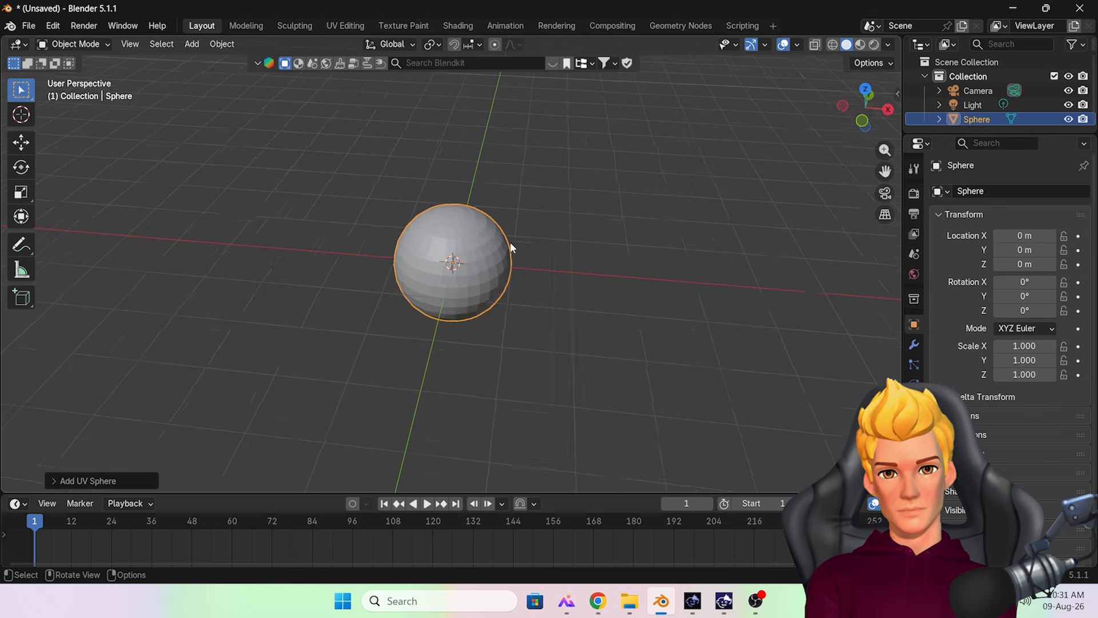
# Rotate the sphere 90° about the X axis so its pole faces forward
pyautogui.click(20, 166)
pyautogui.click(679, 274)
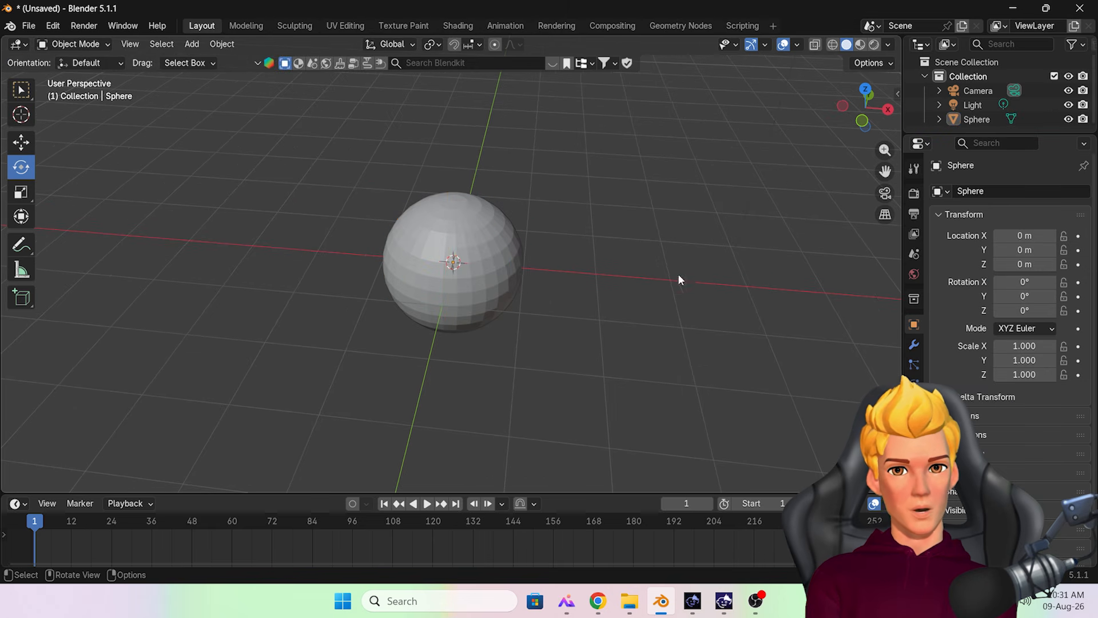
pyautogui.click(503, 262)
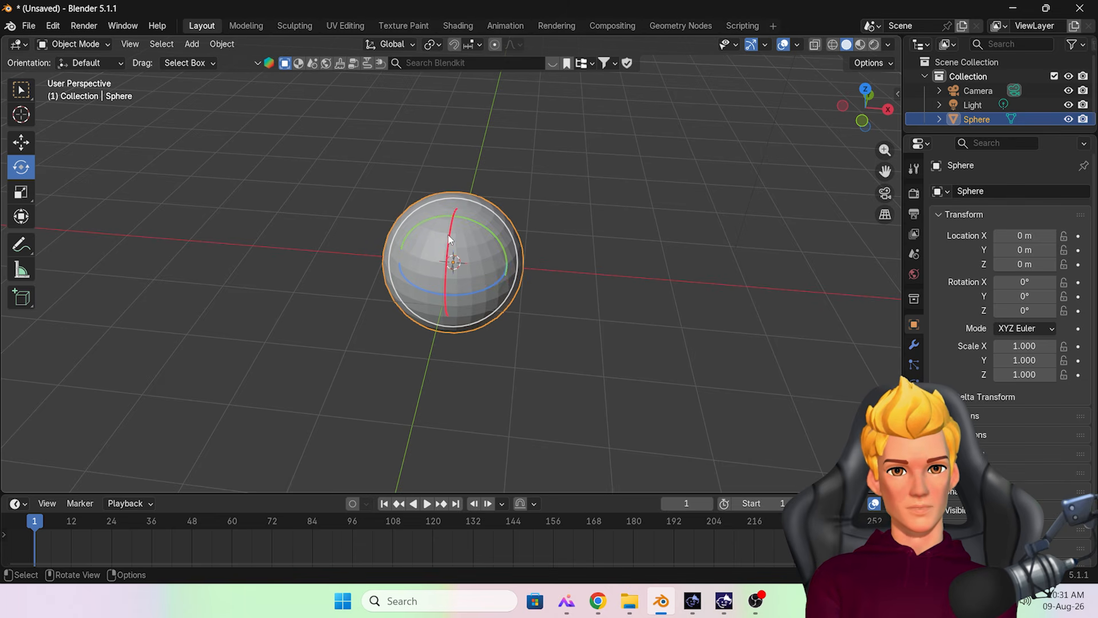
pyautogui.moveTo(448, 236); pyautogui.dragTo(445, 281)
pyautogui.click(622, 296)
# Give the sphere a new first material with its default white surface
pyautogui.click(73, 44)
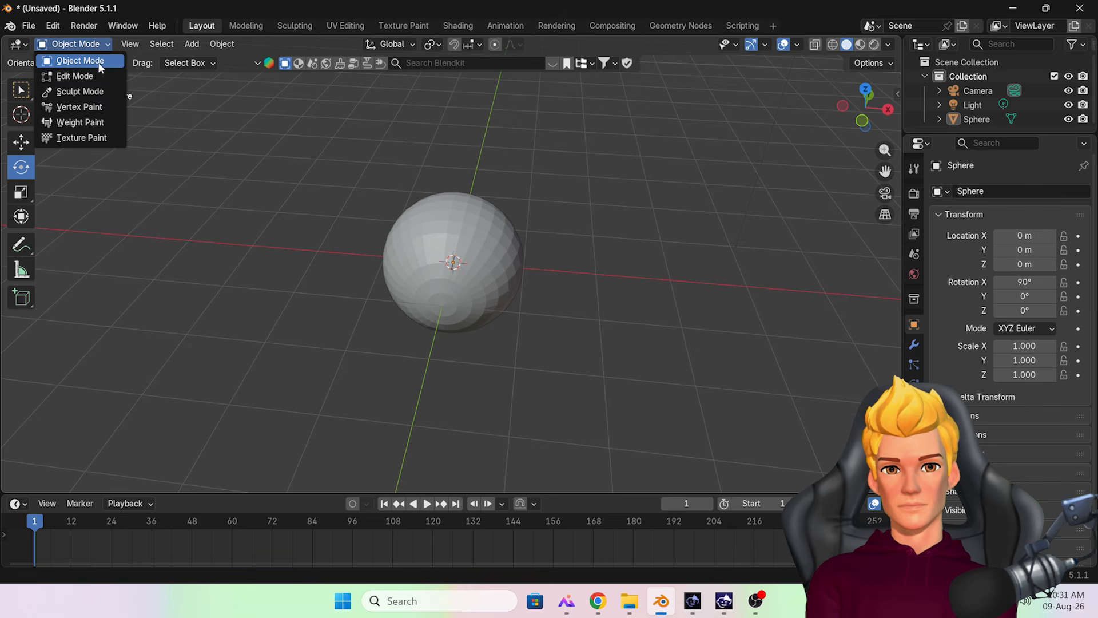
pyautogui.click(486, 211)
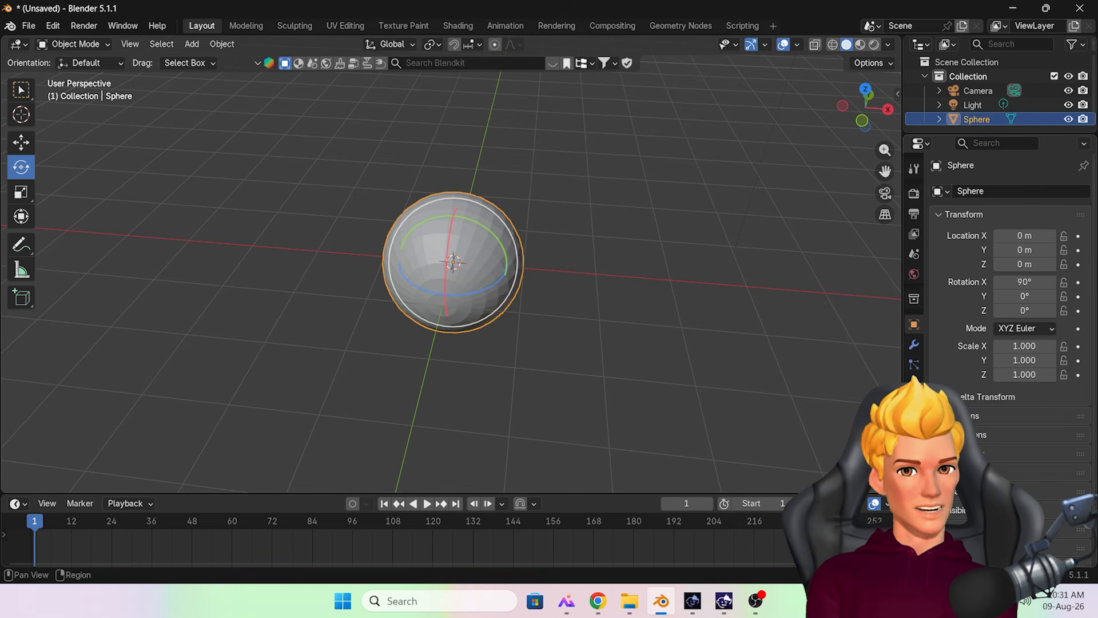
pyautogui.click(914, 445)
pyautogui.click(1032, 258)
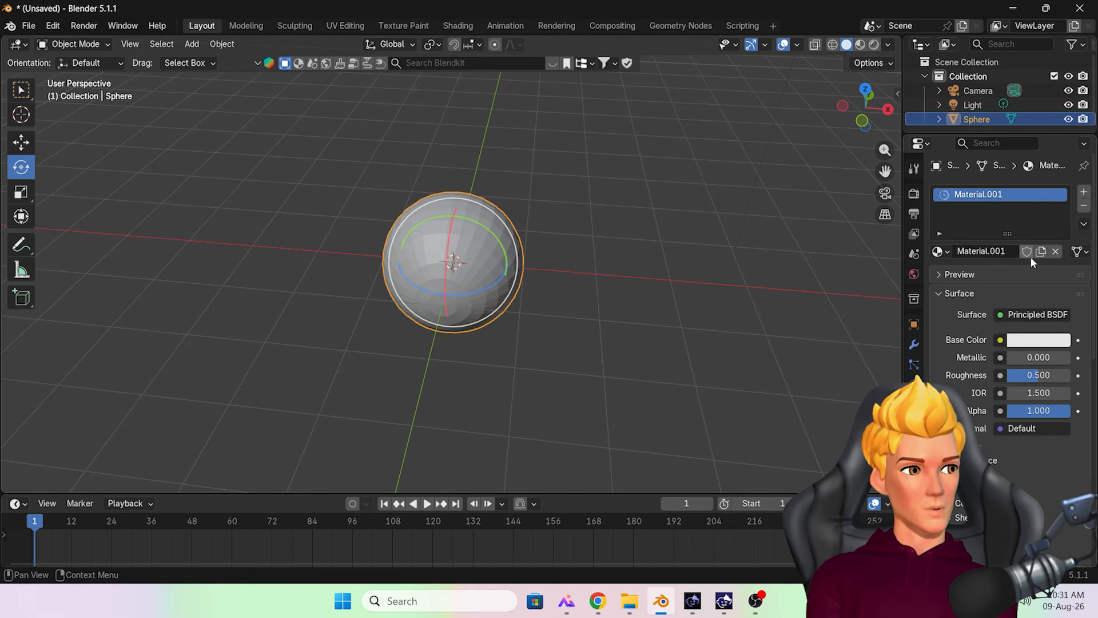
# Add a second material slot to the sphere with a new material and set its base color to near-black, about #0C0206
pyautogui.click(1084, 193)
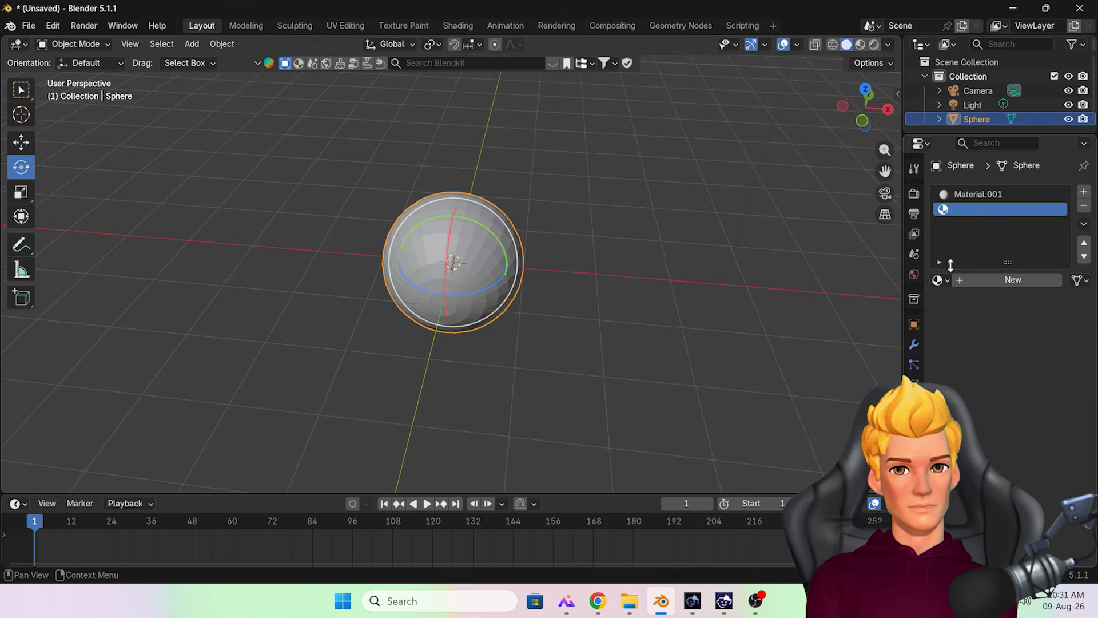
pyautogui.click(993, 279)
pyautogui.click(1046, 371)
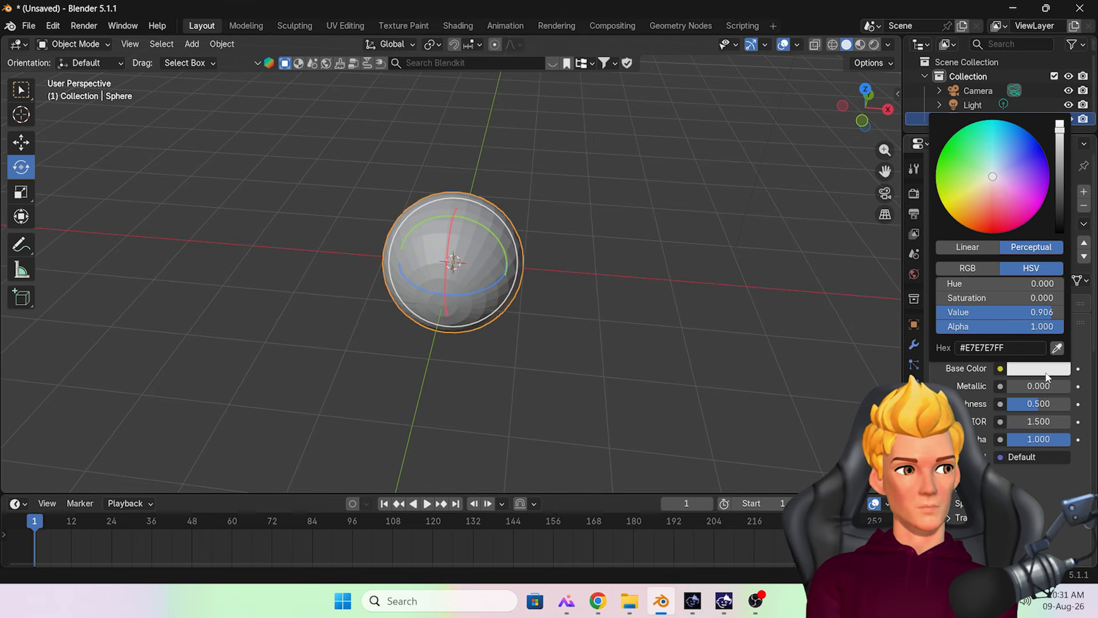
pyautogui.click(1010, 204)
pyautogui.scroll(-15, 1007, 214)
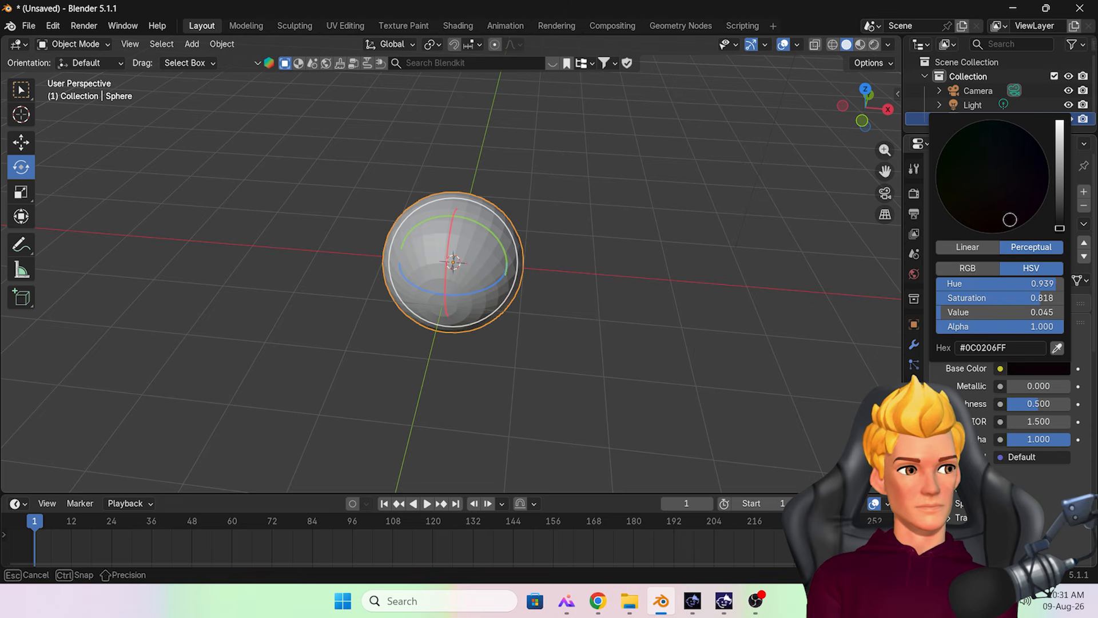
# Show the viewport in Material Preview shading and open the sphere in Edit Mode with face selection
pyautogui.click(860, 44)
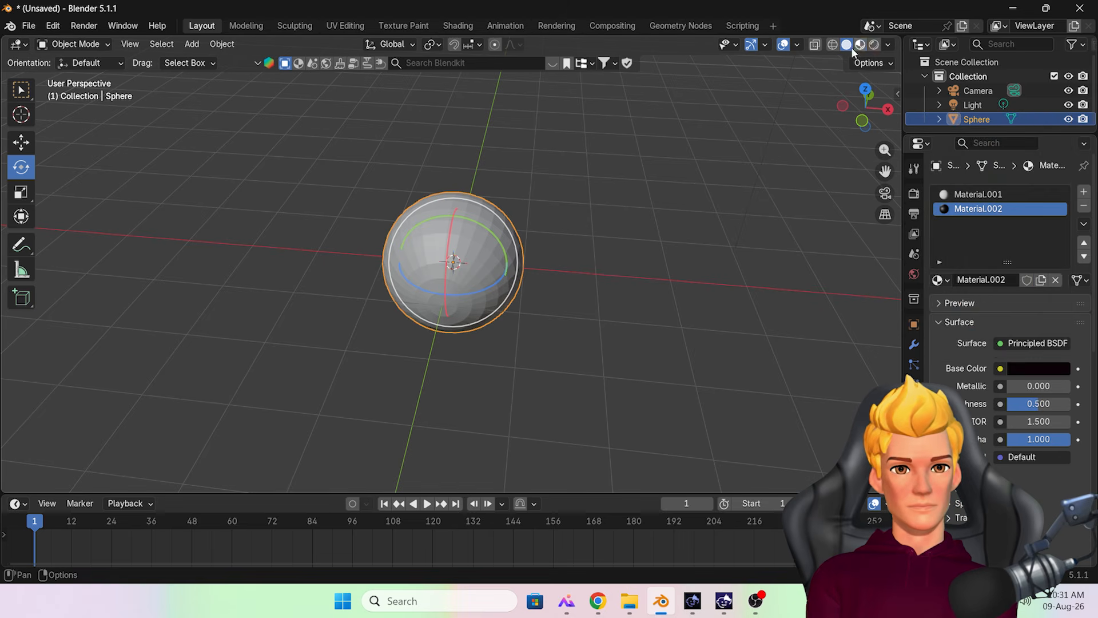
pyautogui.click(76, 45)
pyautogui.click(75, 75)
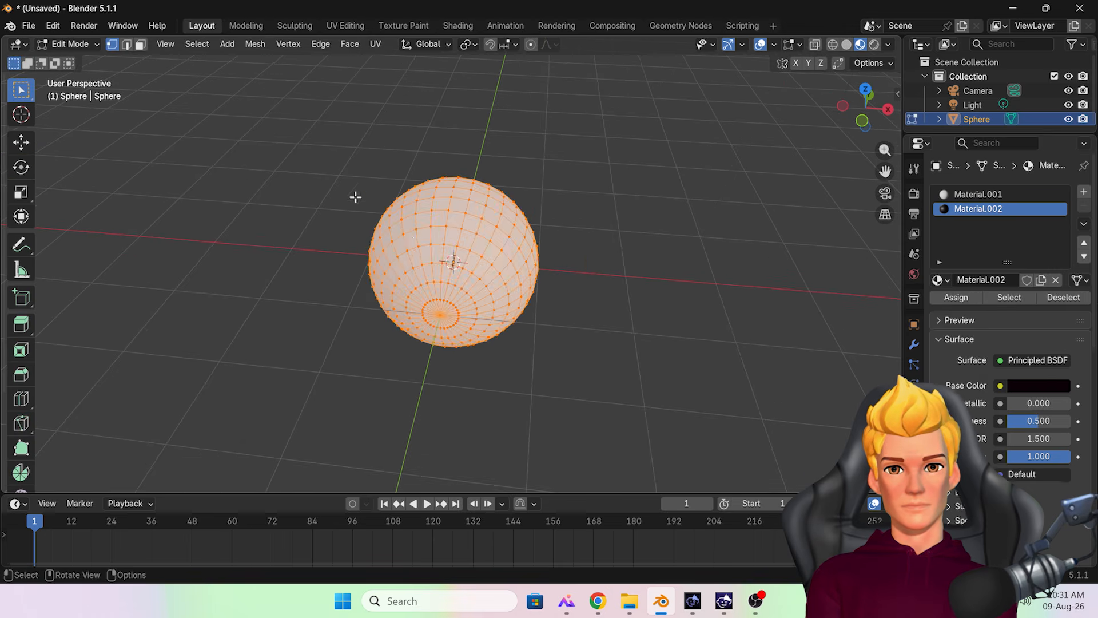
pyautogui.click(141, 44)
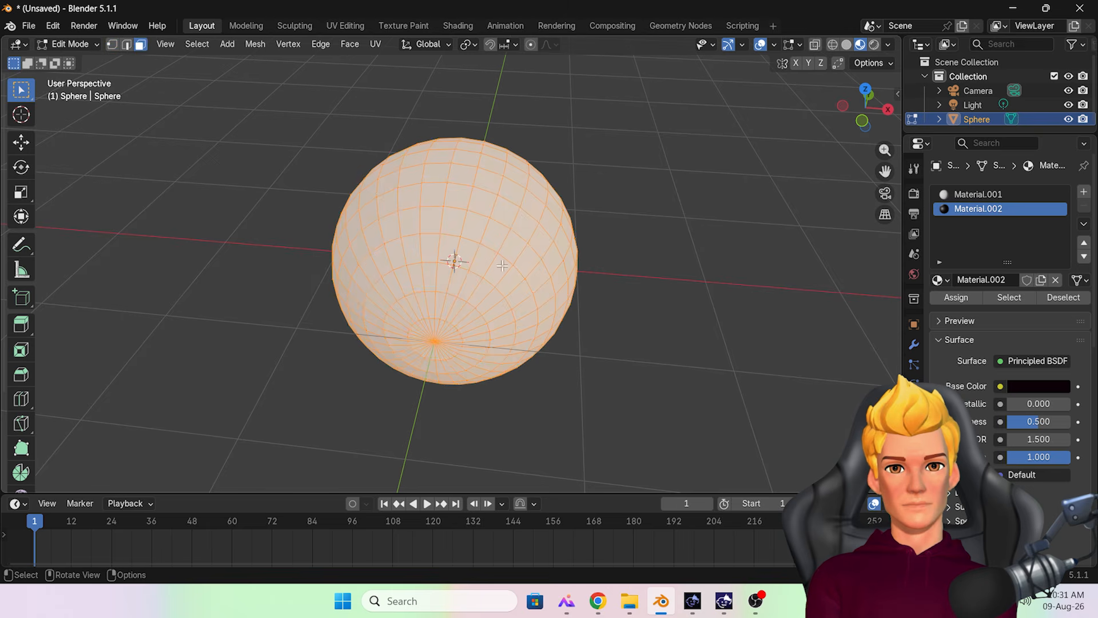
# Select the face loop around the sphere's front pole and grow it to cover the whole cap plus one ring outward
pyautogui.click(463, 289)
pyautogui.keyDown('alt'); pyautogui.click(463, 294); pyautogui.keyUp('alt')
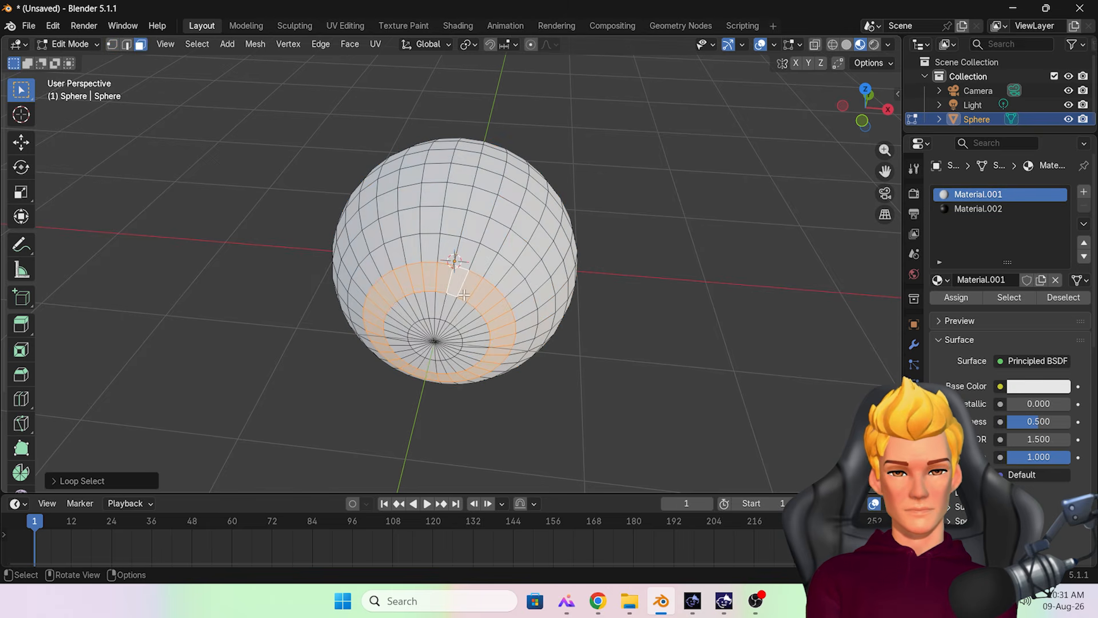
pyautogui.press('ctrl+KP_Add')
pyautogui.press('ctrl+KP_Add')
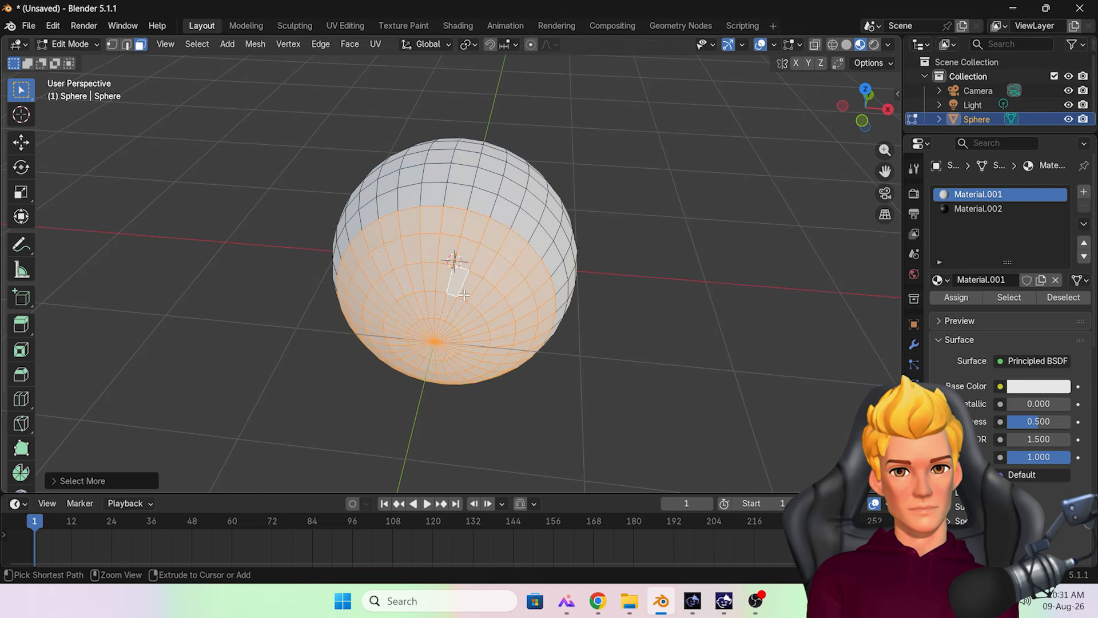
pyautogui.press('ctrl+KP_Subtract')
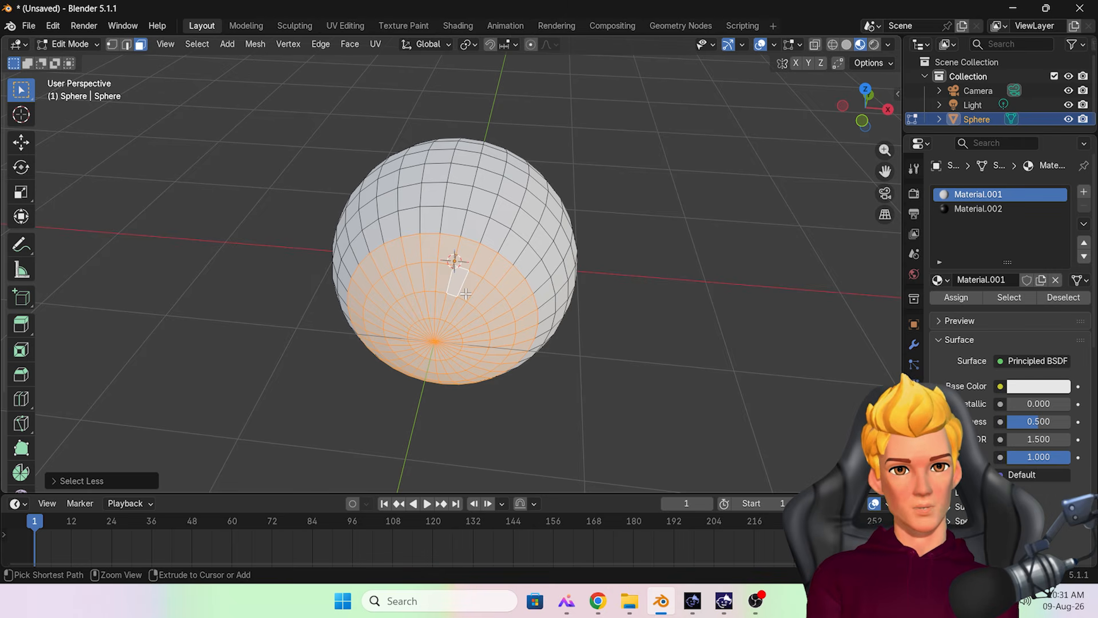
pyautogui.press('ctrl+KP_Subtract')
pyautogui.press('ctrl+KP_Add')
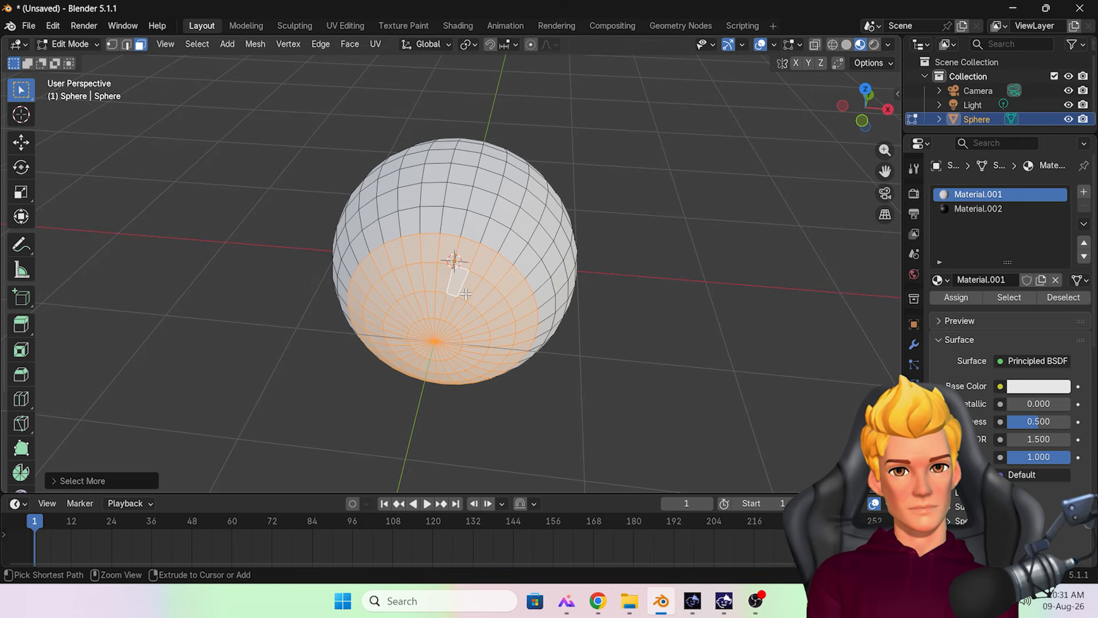
# Assign the dark Material.002 to the selected front cap faces and clear the selection
pyautogui.click(985, 209)
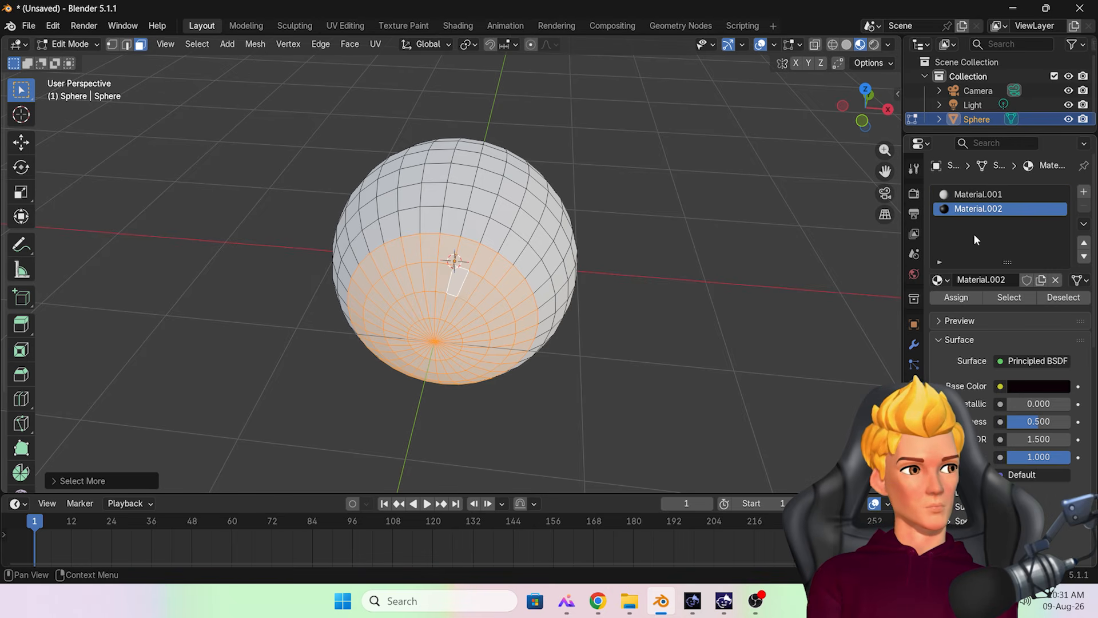
pyautogui.click(954, 297)
pyautogui.click(709, 314)
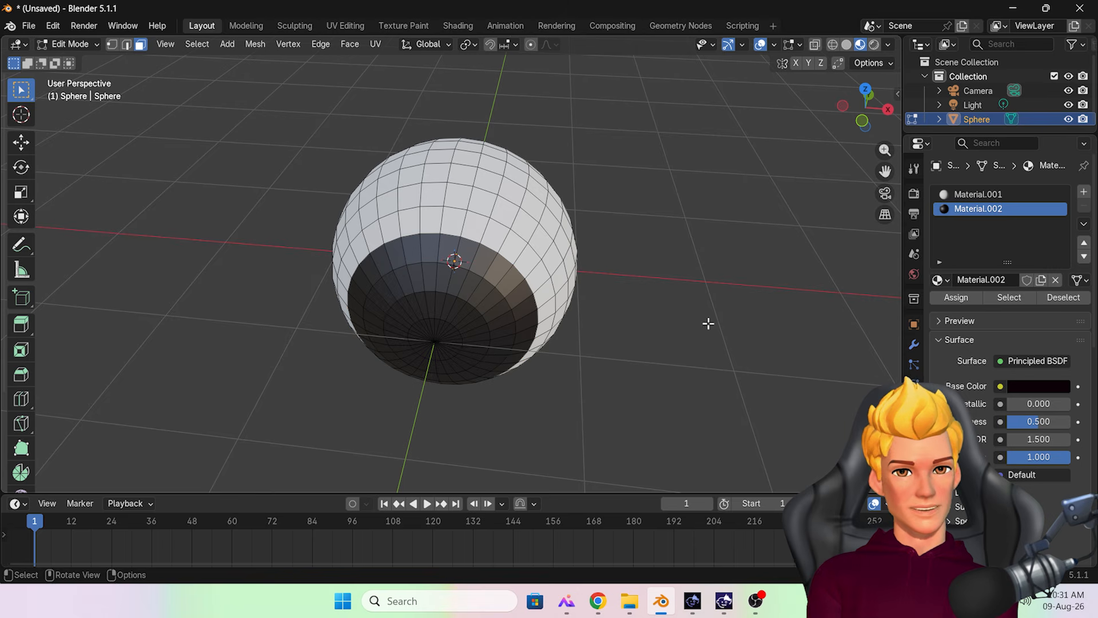
# Return to Object Mode and shade the sphere smooth
pyautogui.click(67, 44)
pyautogui.click(74, 57)
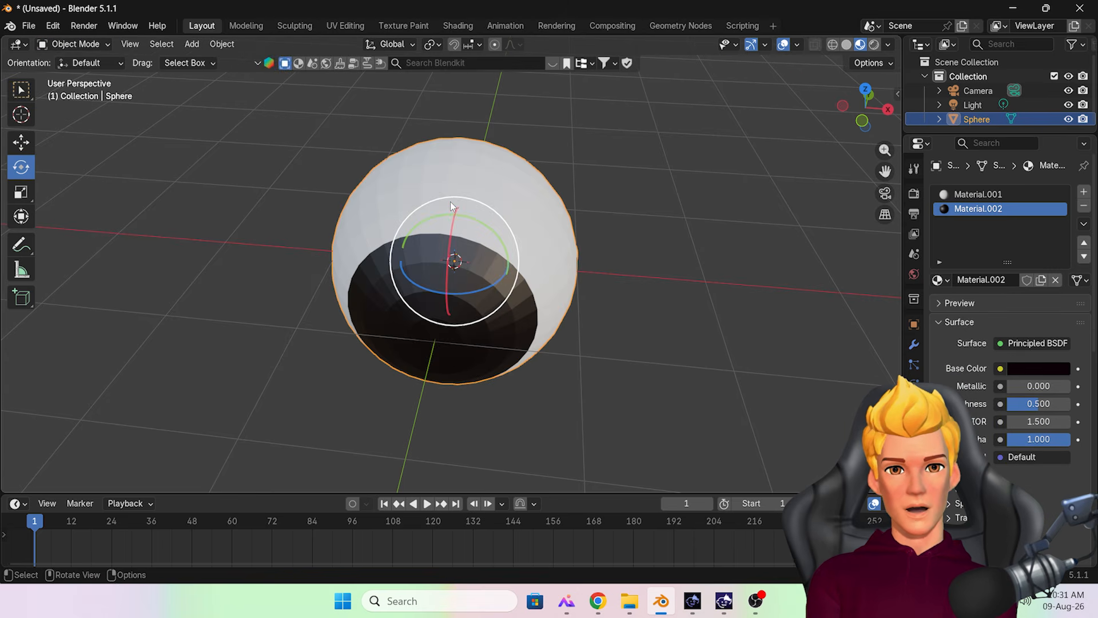
pyautogui.rightClick(448, 200)
pyautogui.click(447, 198)
pyautogui.click(637, 263)
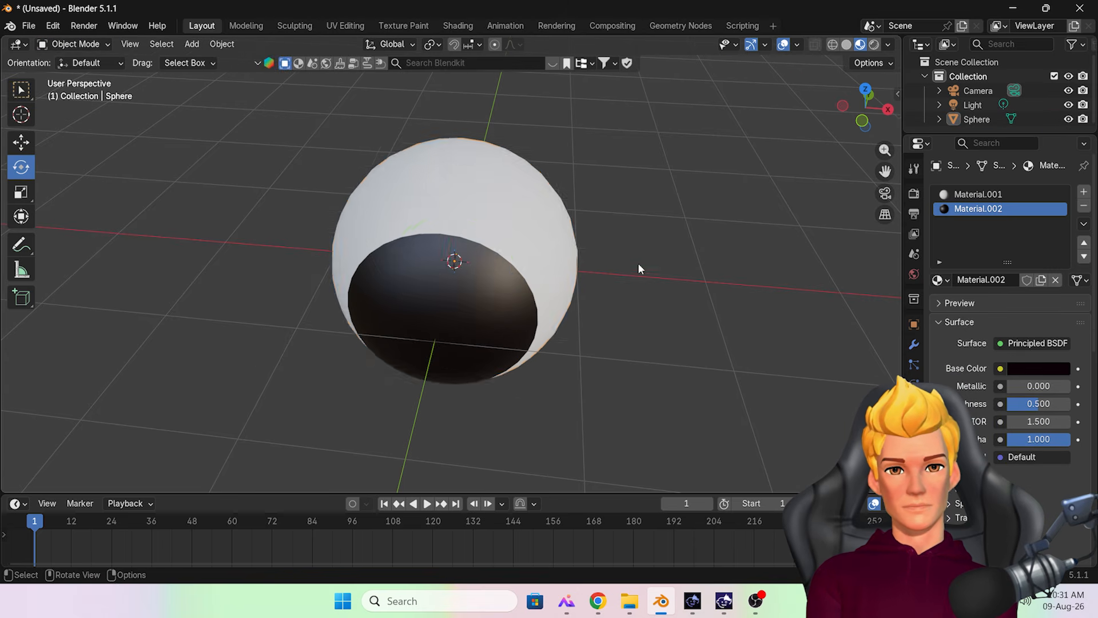
# Shrink the pupil in Edit Mode by assigning the white Material.001 to the outermost face loop of the black cap
pyautogui.scroll(-2, 637, 262)
pyautogui.moveTo(637, 262); pyautogui.dragTo(624, 233, button='middle')
pyautogui.scroll(1, 530, 262)
pyautogui.click(530, 262)
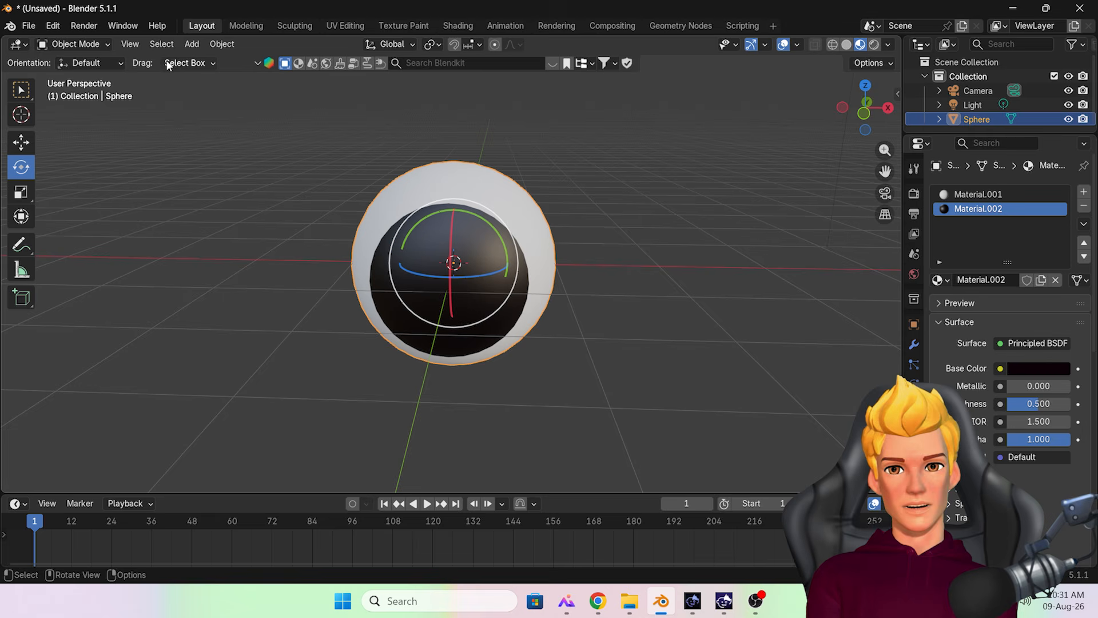
pyautogui.click(85, 46)
pyautogui.click(64, 71)
pyautogui.scroll(1, 502, 275)
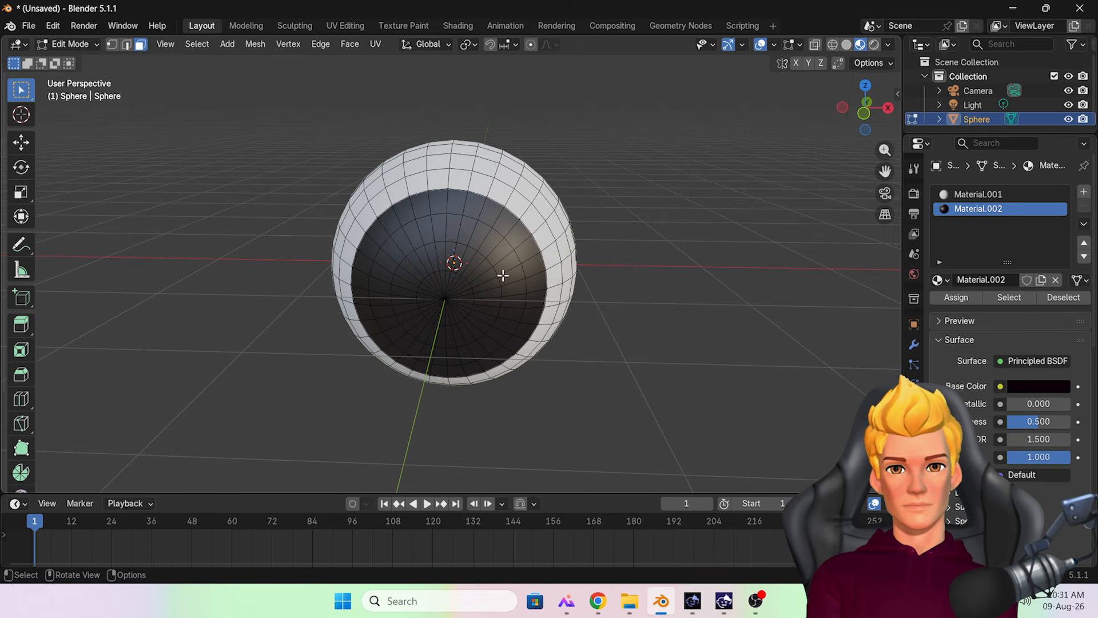
pyautogui.keyDown('alt'); pyautogui.click(528, 240); pyautogui.keyUp('alt')
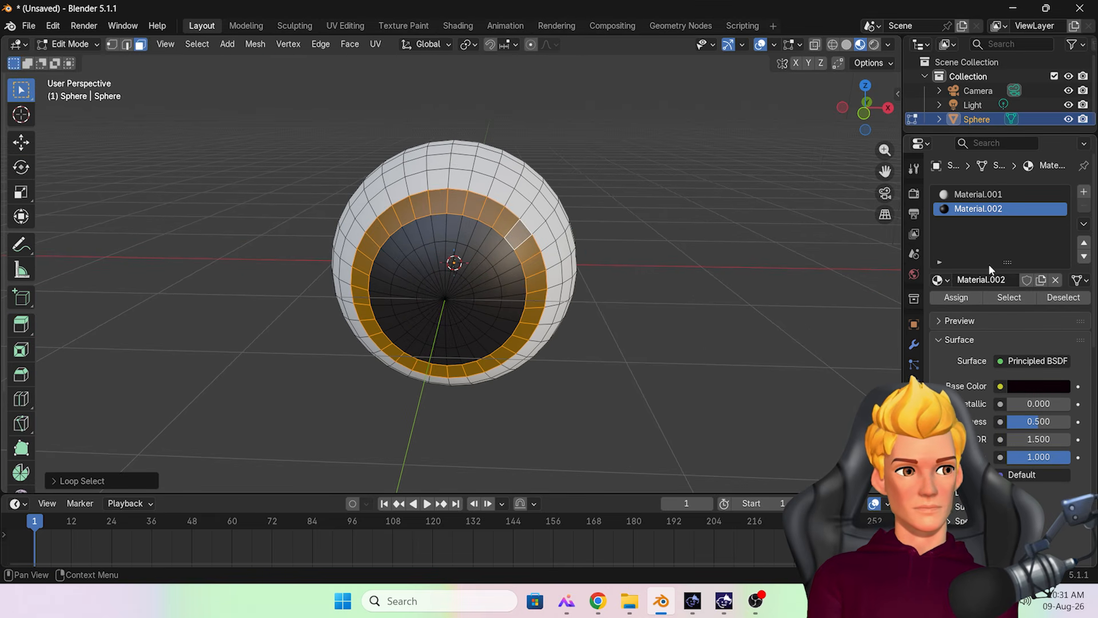
pyautogui.click(995, 199)
pyautogui.click(956, 297)
pyautogui.click(763, 292)
pyautogui.moveTo(763, 292); pyautogui.dragTo(601, 299, button='middle')
# Return to Object Mode and move the eyeball about 2.43 m in the negative X direction
pyautogui.click(67, 44)
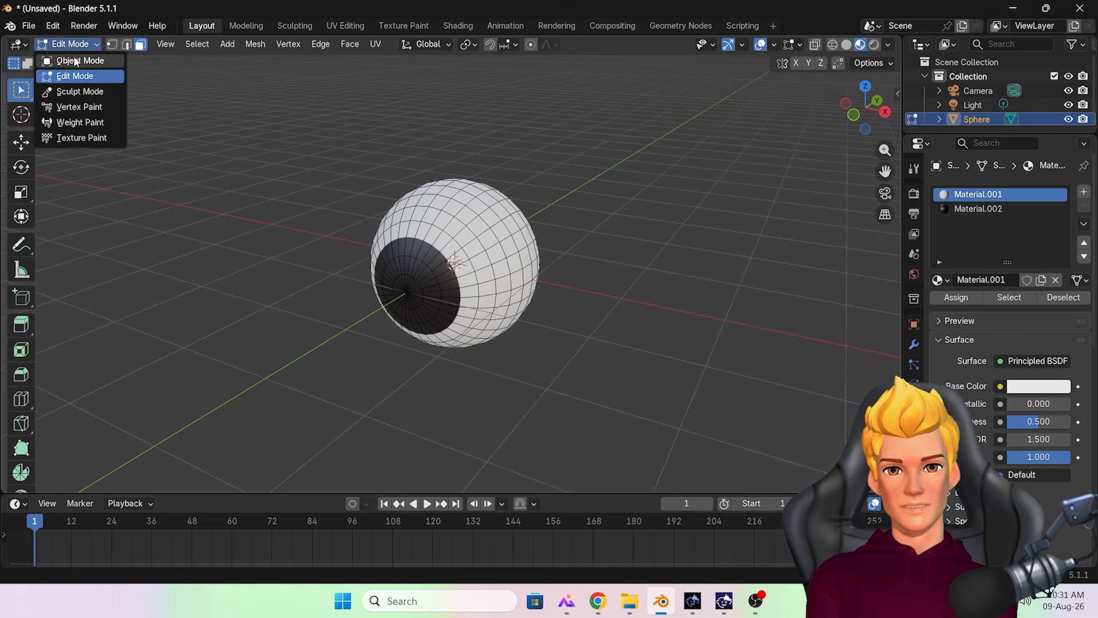
pyautogui.click(69, 57)
pyautogui.moveTo(414, 188); pyautogui.dragTo(641, 286, button='middle')
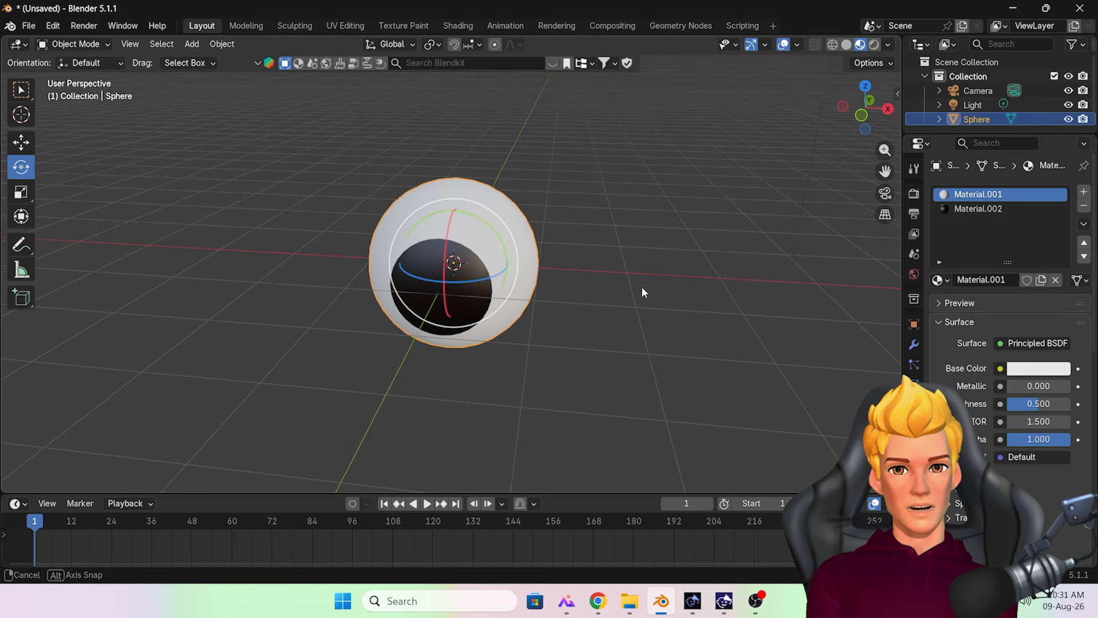
pyautogui.click(23, 144)
pyautogui.moveTo(507, 258); pyautogui.dragTo(314, 238)
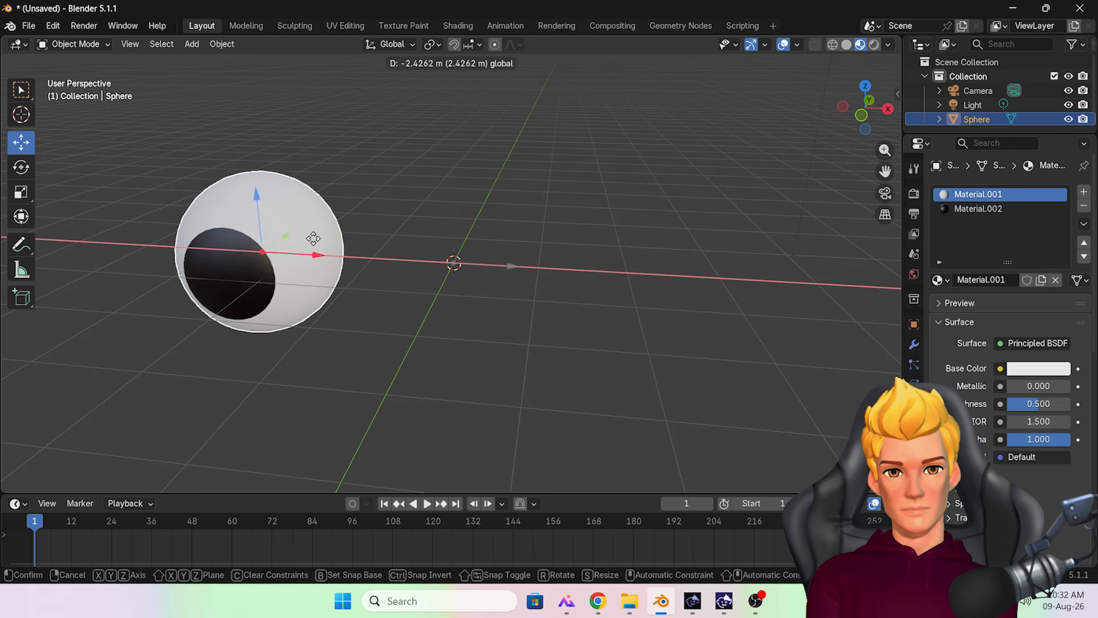
# Duplicate the eyeball along the X axis and place the copy on the other side of the origin
pyautogui.hotkey('shift', 'd')
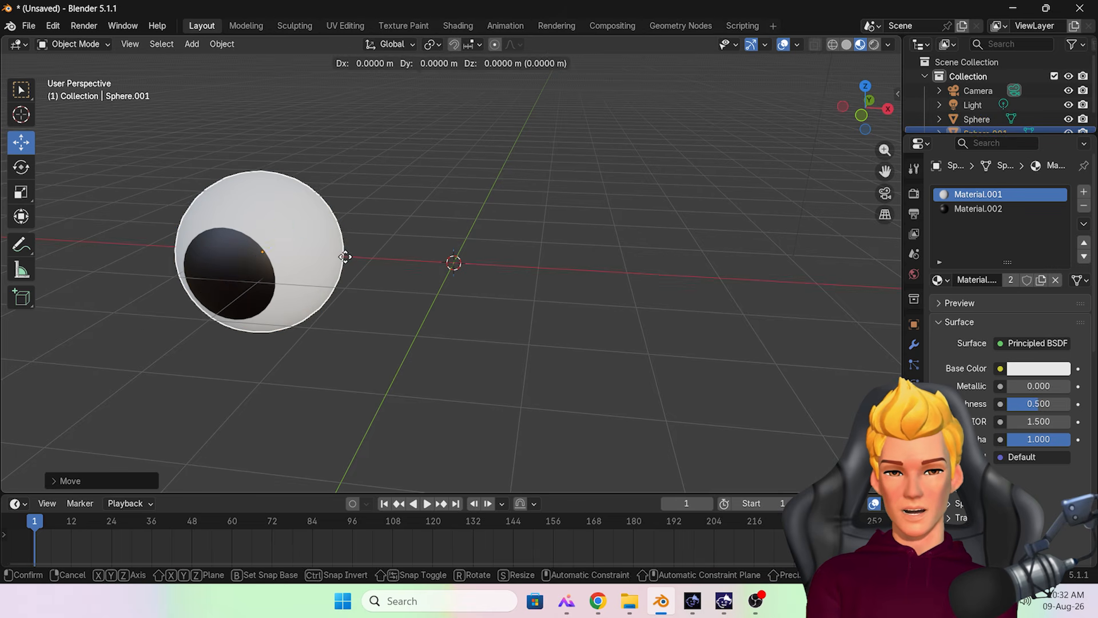
pyautogui.press('x')
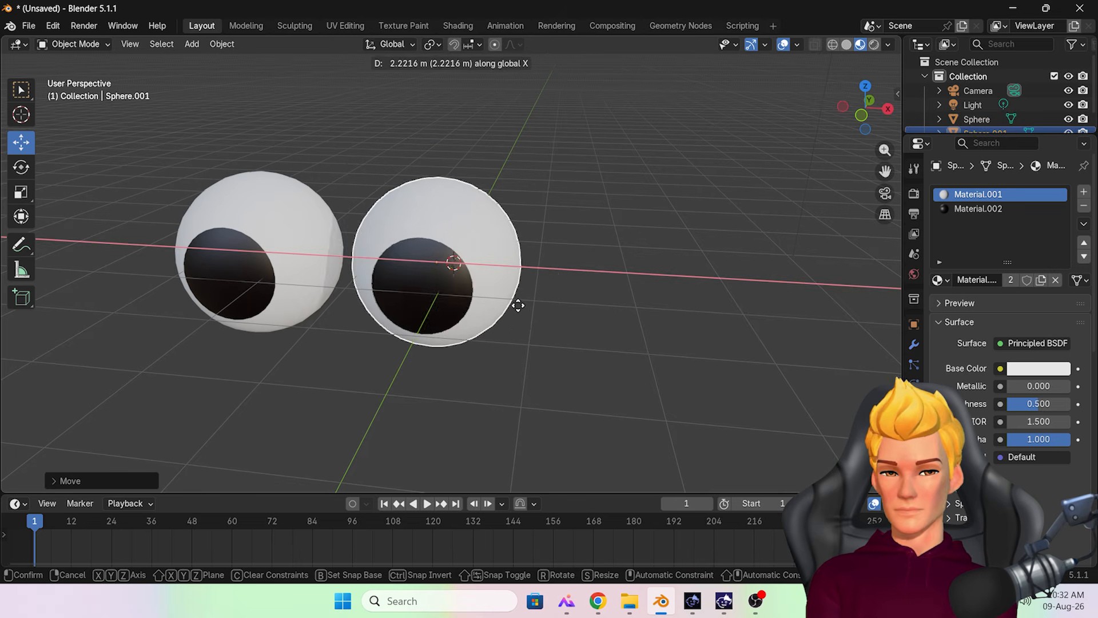
pyautogui.click(694, 351)
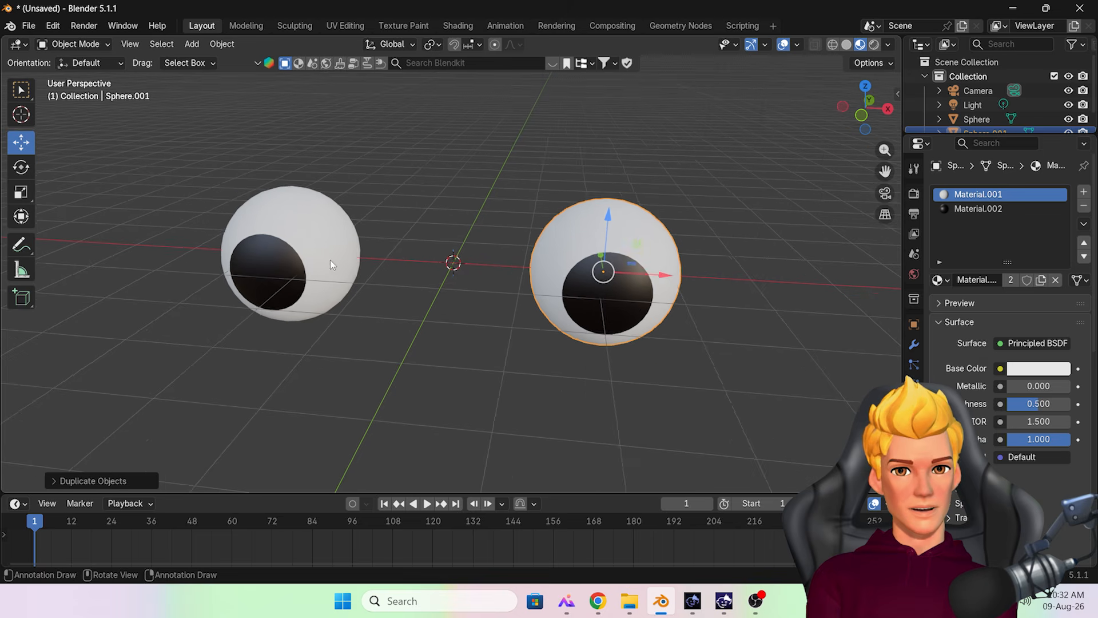
# Adjust the spacing of the two eyeballs by moving each of them along the X axis
pyautogui.scroll(-1, 330, 261)
pyautogui.click(367, 265)
pyautogui.moveTo(375, 249); pyautogui.dragTo(366, 252)
pyautogui.click(594, 284)
pyautogui.press('g')
pyautogui.press('x')
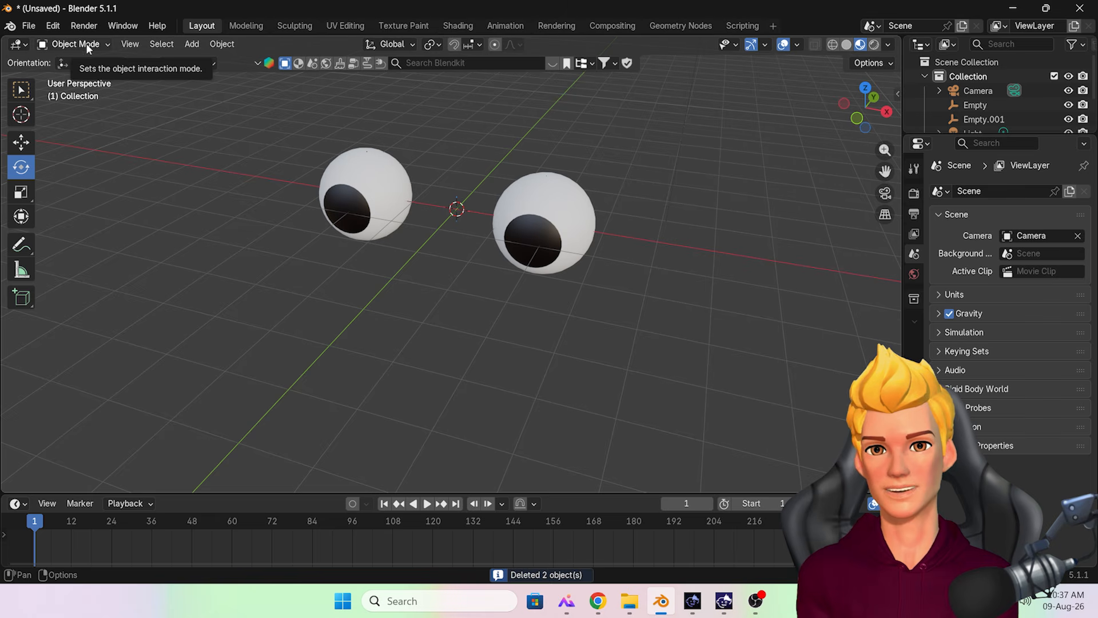
# Add a single-bone armature between the eyeballs and rotate it about the X axis so the bone points forward
pyautogui.click(192, 44)
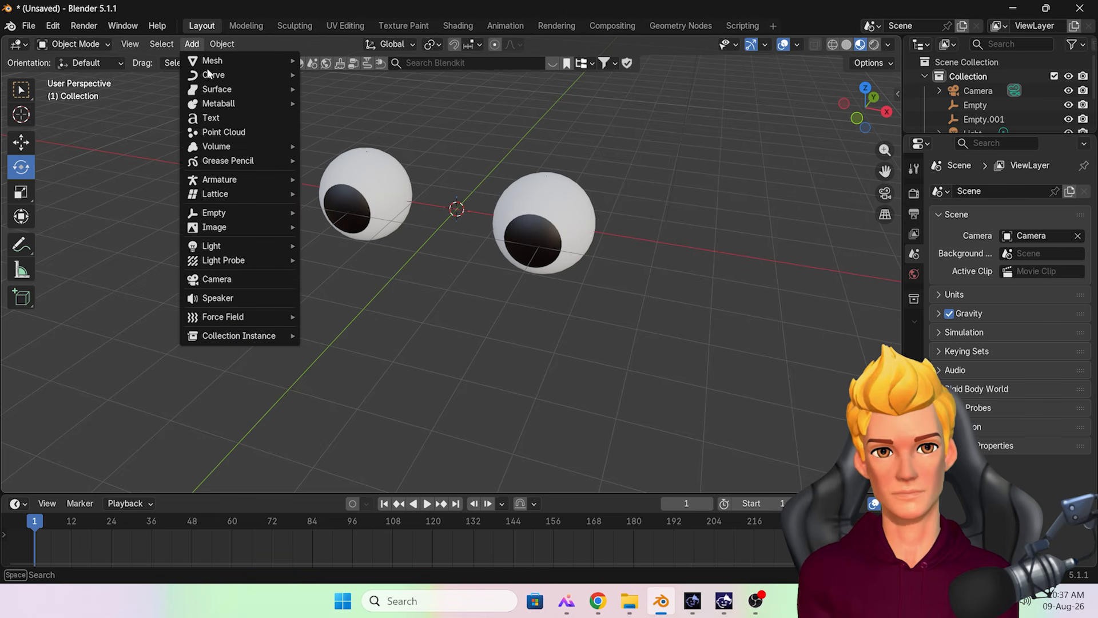
pyautogui.moveTo(241, 186)
pyautogui.click(319, 181)
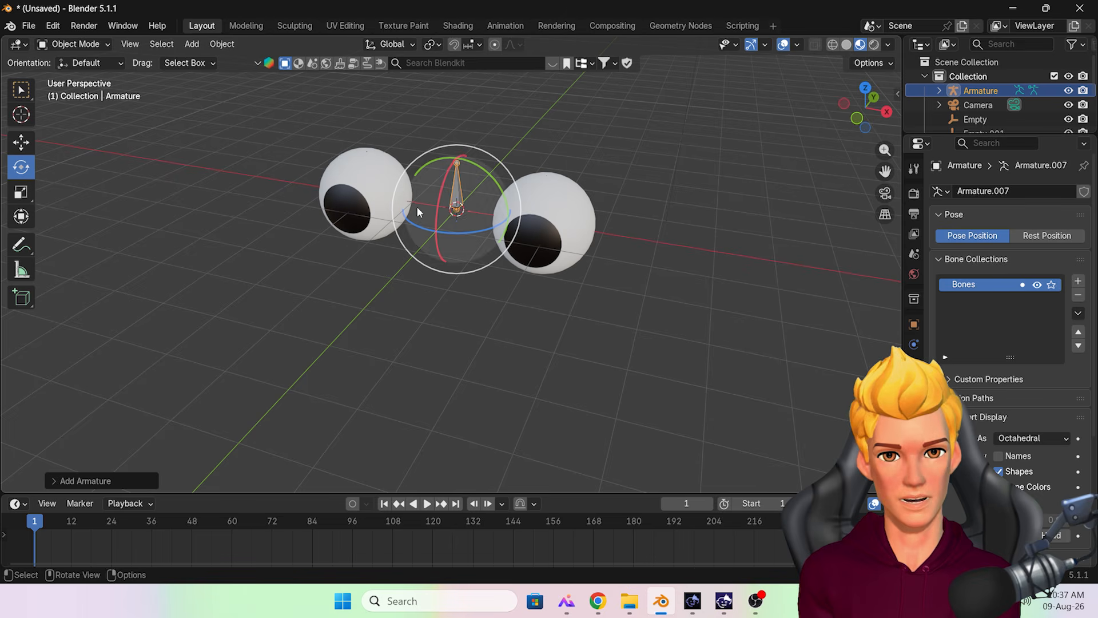
pyautogui.moveTo(437, 222)
pyautogui.mouseDown()
pyautogui.moveTo(433, 212)
pyautogui.moveTo(439, 228)
pyautogui.mouseUp()
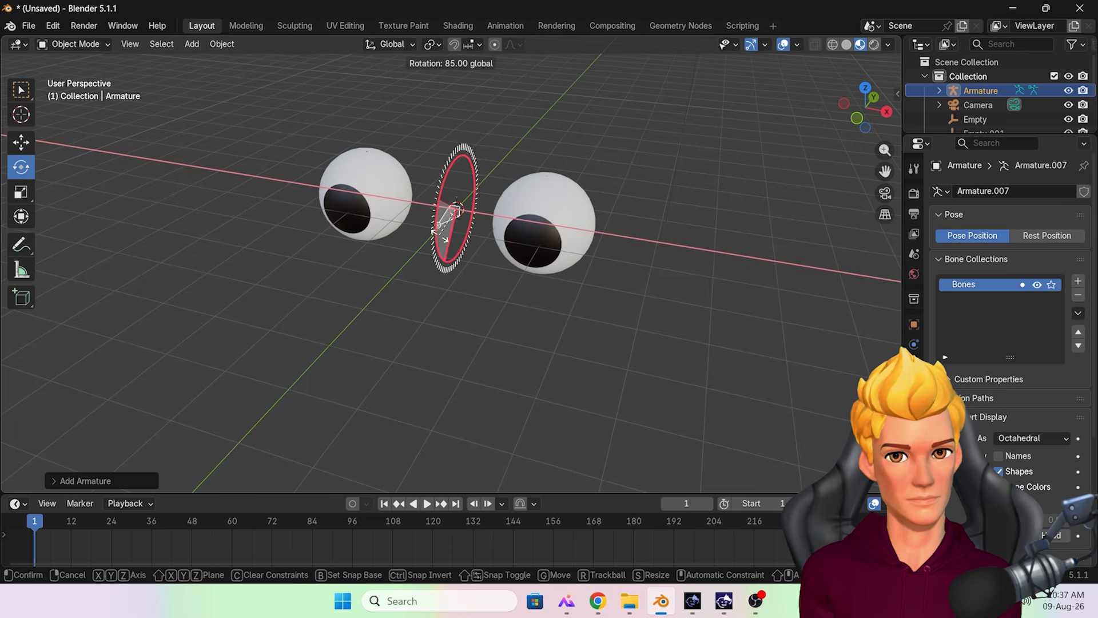
pyautogui.moveTo(433, 235); pyautogui.dragTo(441, 241)
# Move the armature along the X axis into the eyeball on the positive X side and make its bone display in front of the mesh
pyautogui.click(21, 142)
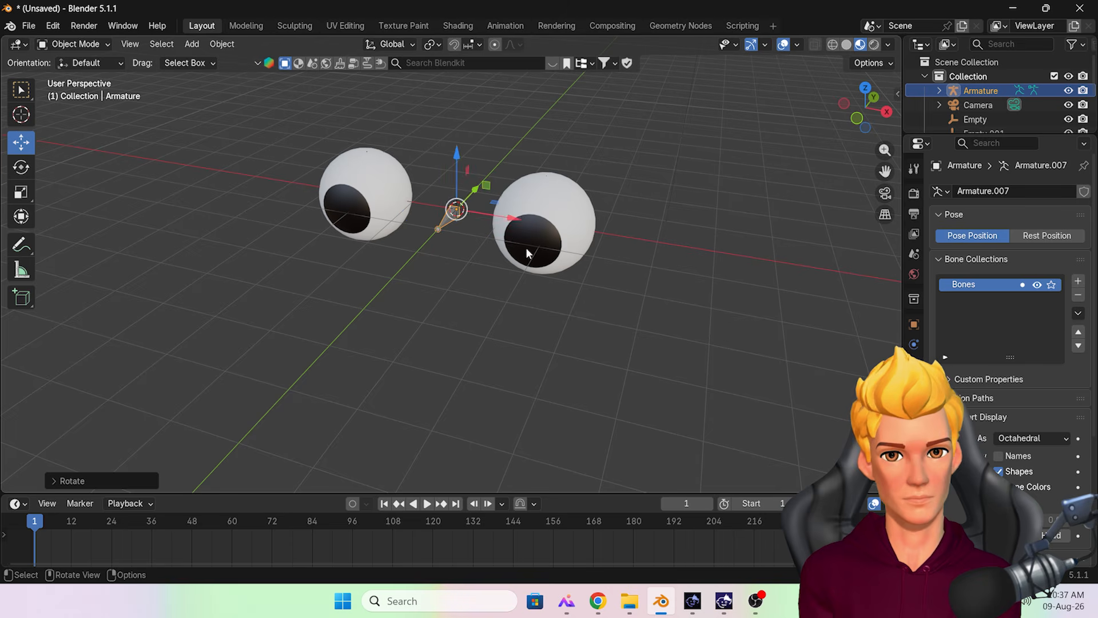
pyautogui.moveTo(516, 219); pyautogui.dragTo(605, 234)
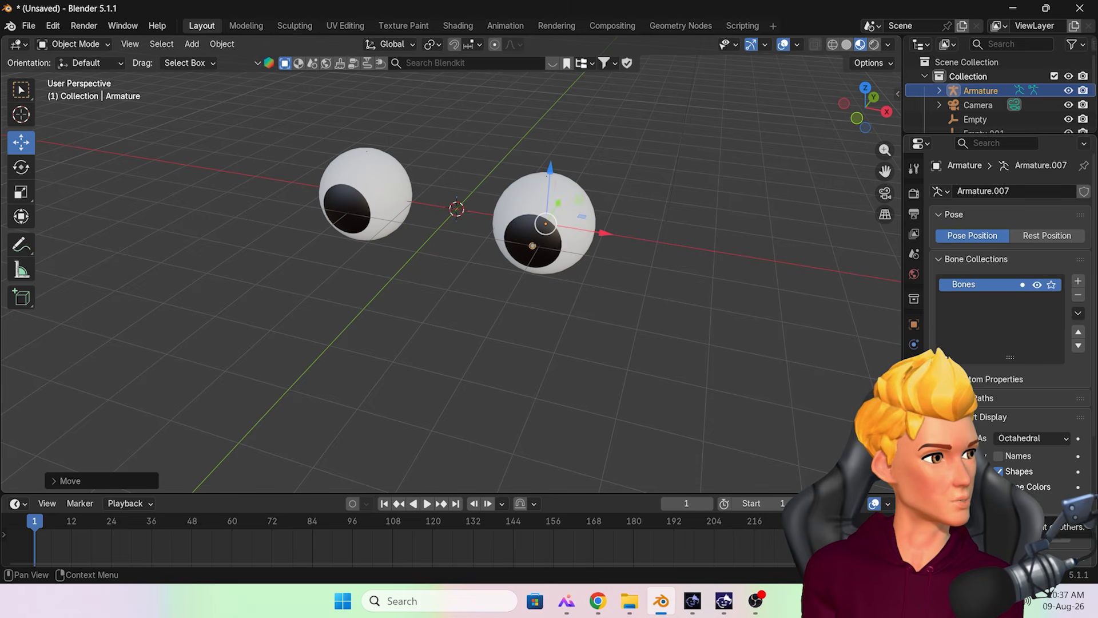
pyautogui.click(999, 502)
pyautogui.moveTo(607, 239); pyautogui.dragTo(600, 239)
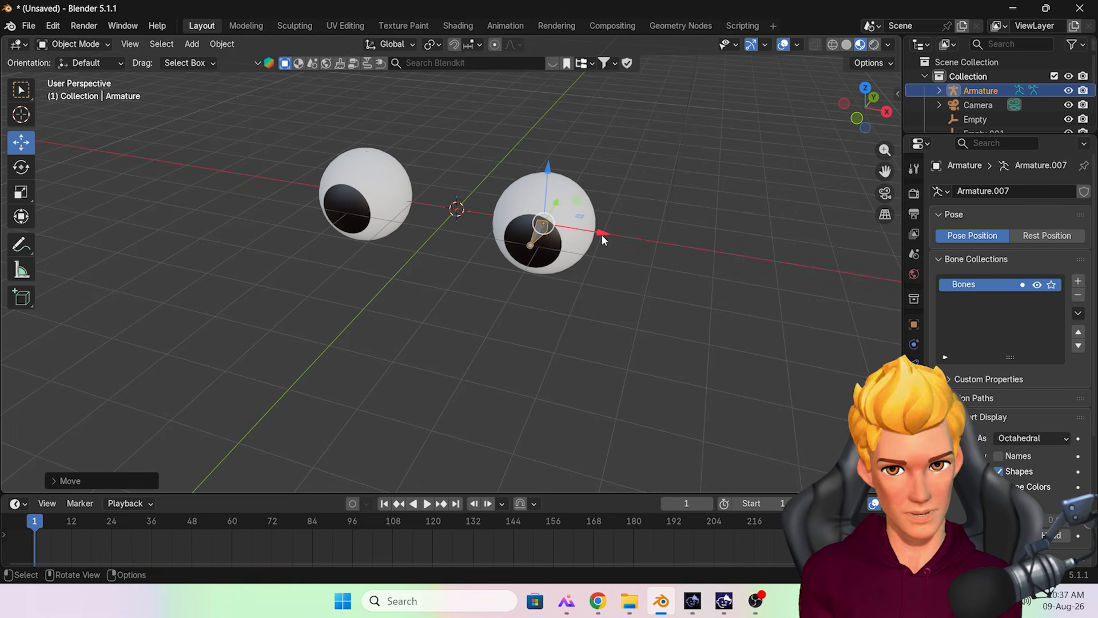
# Duplicate the armature along the X axis and place the copy inside the eyeball on the negative X side
pyautogui.hotkey('shift', 'd')
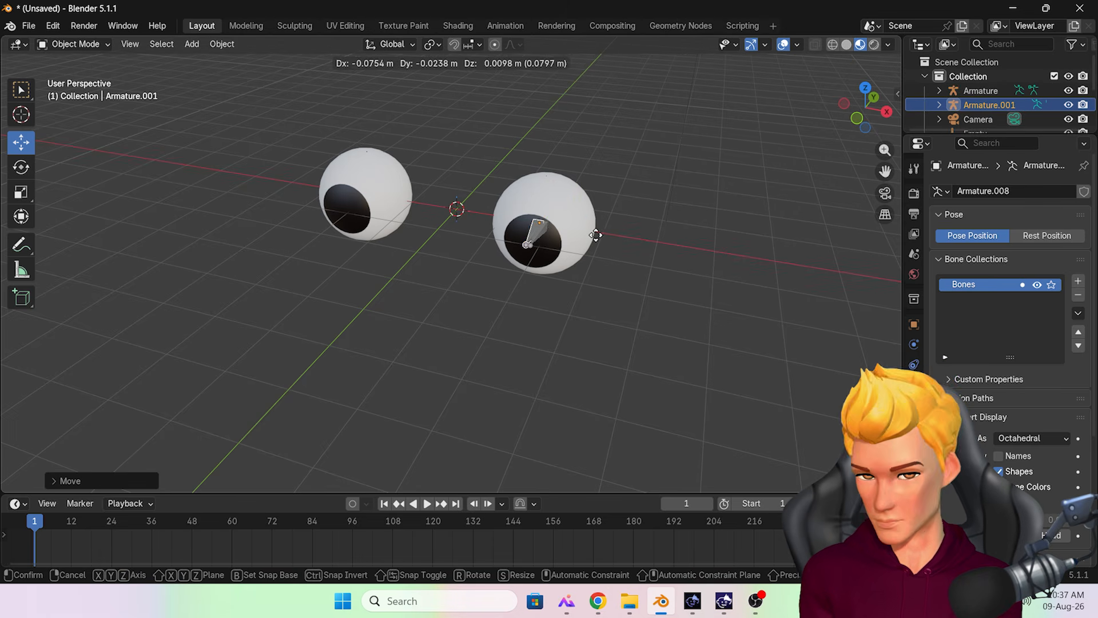
pyautogui.press('x')
pyautogui.click(421, 204)
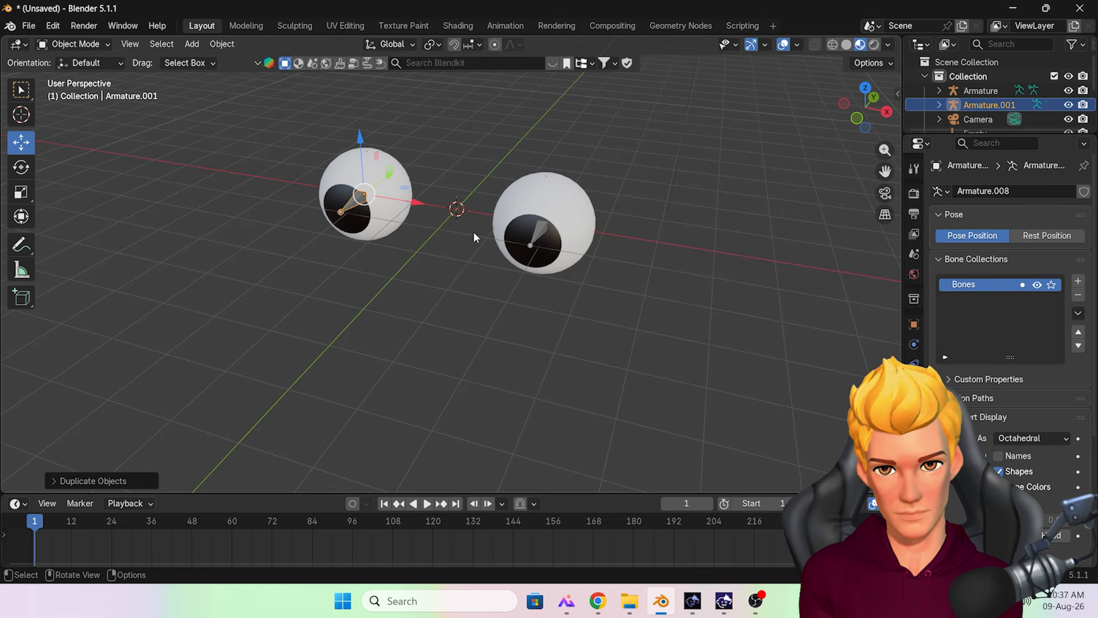
# Duplicate both eye armatures together along the negative Y axis and place the copies well in front of the eyeballs
pyautogui.keyDown('shift'); pyautogui.click(523, 232); pyautogui.keyUp('shift')
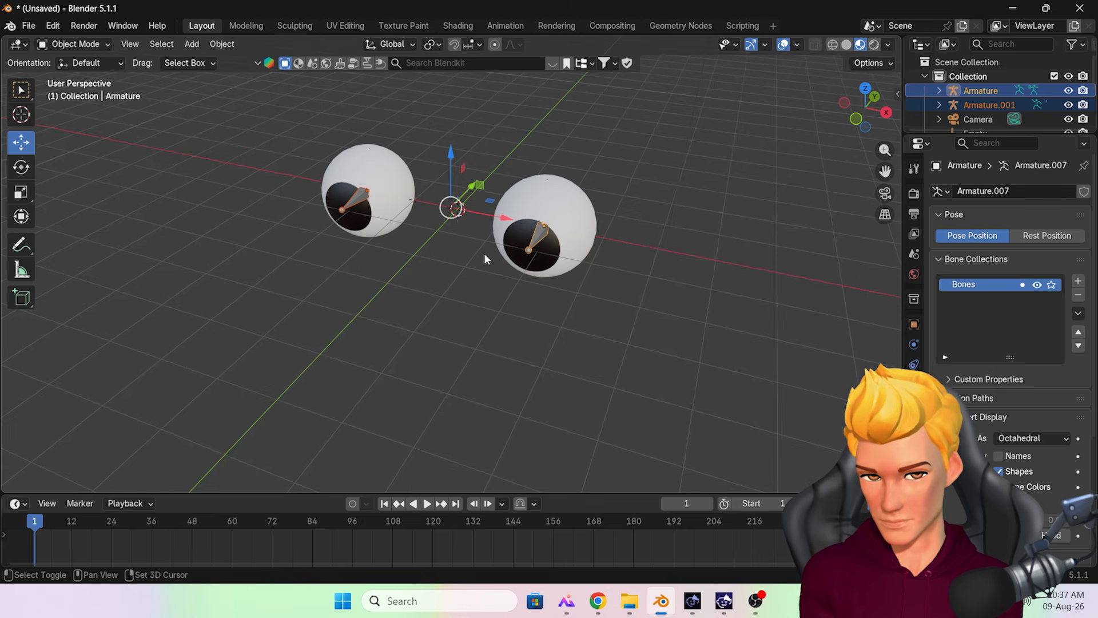
pyautogui.hotkey('shift', 'd')
pyautogui.press('y')
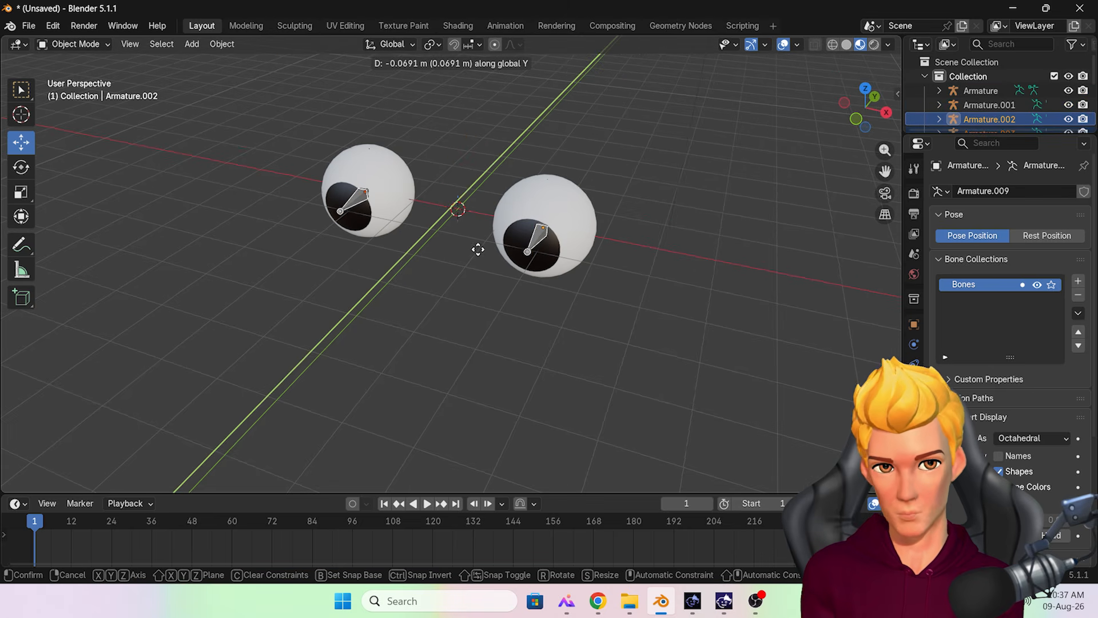
pyautogui.click(403, 378)
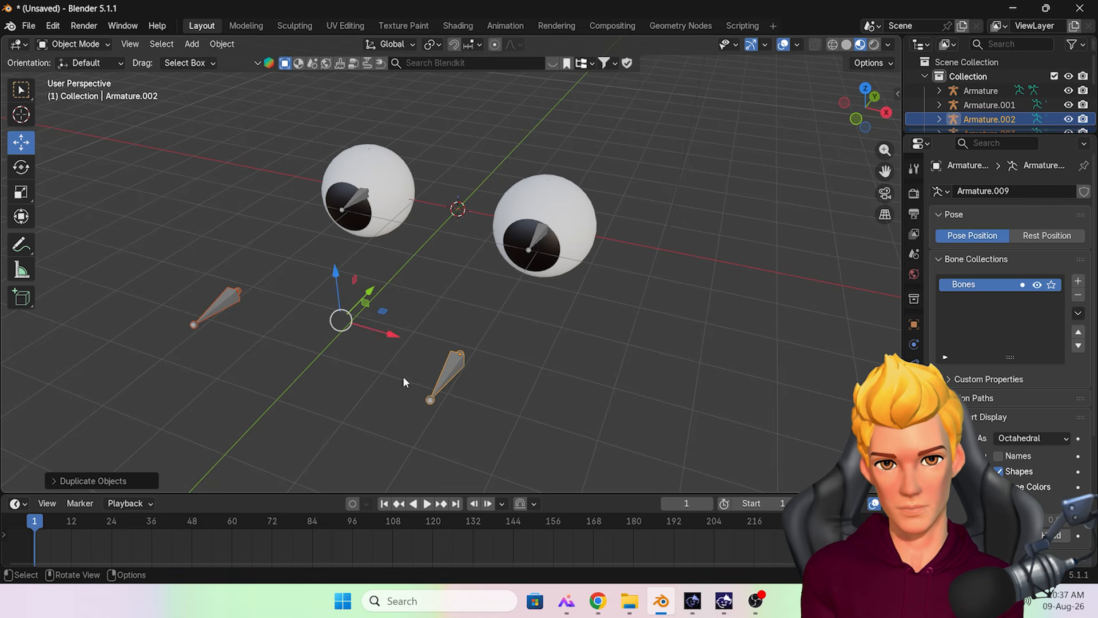
pyautogui.click(453, 372)
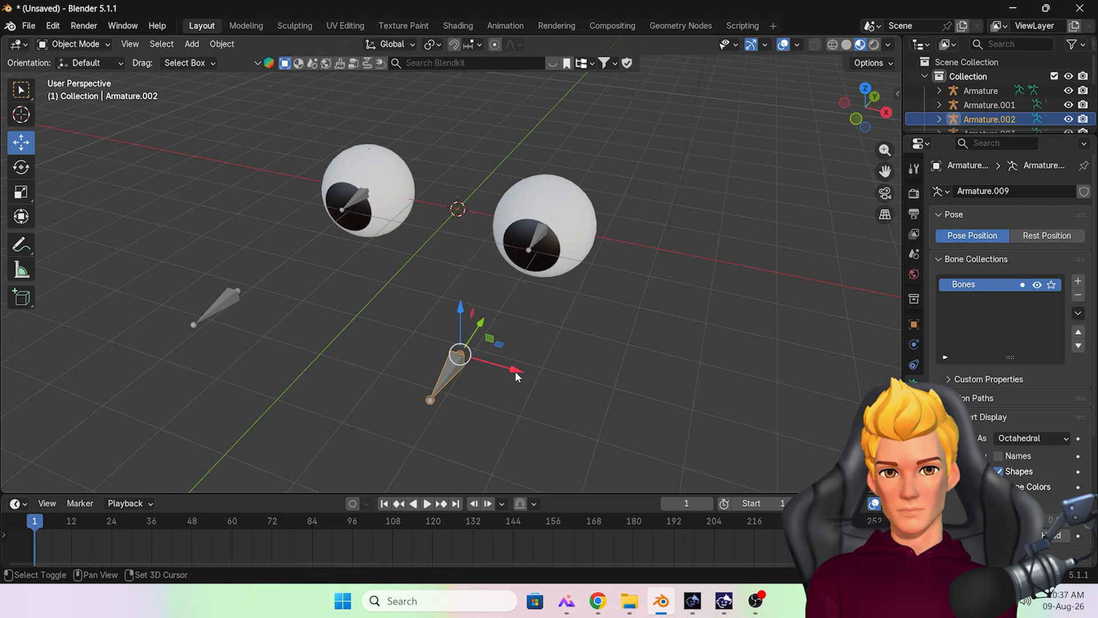
pyautogui.hotkey('shift', 'd')
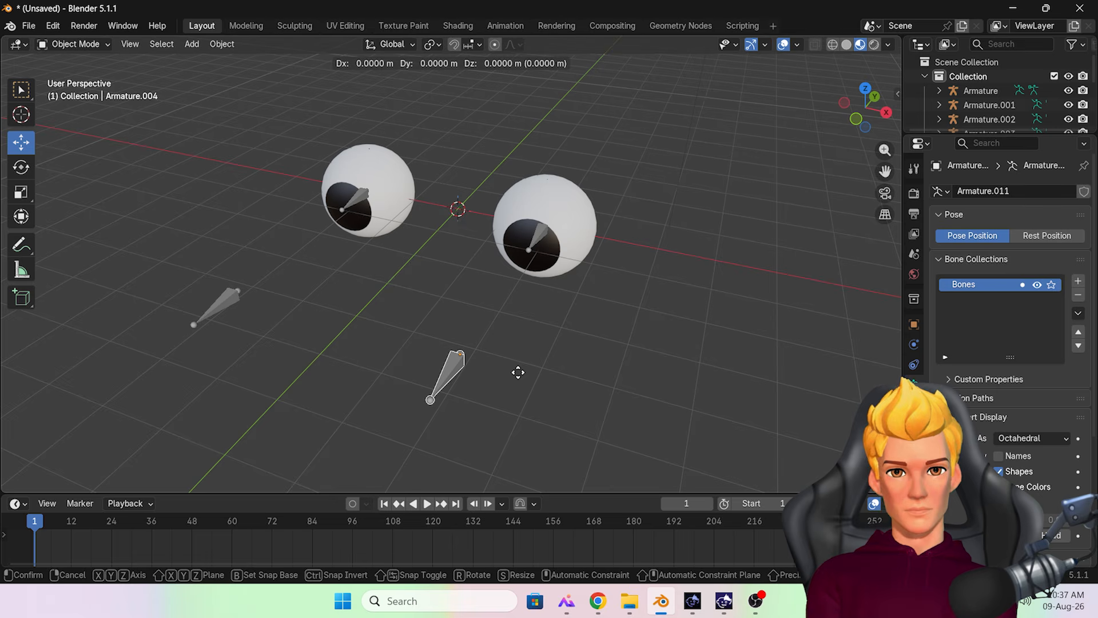
pyautogui.press('x')
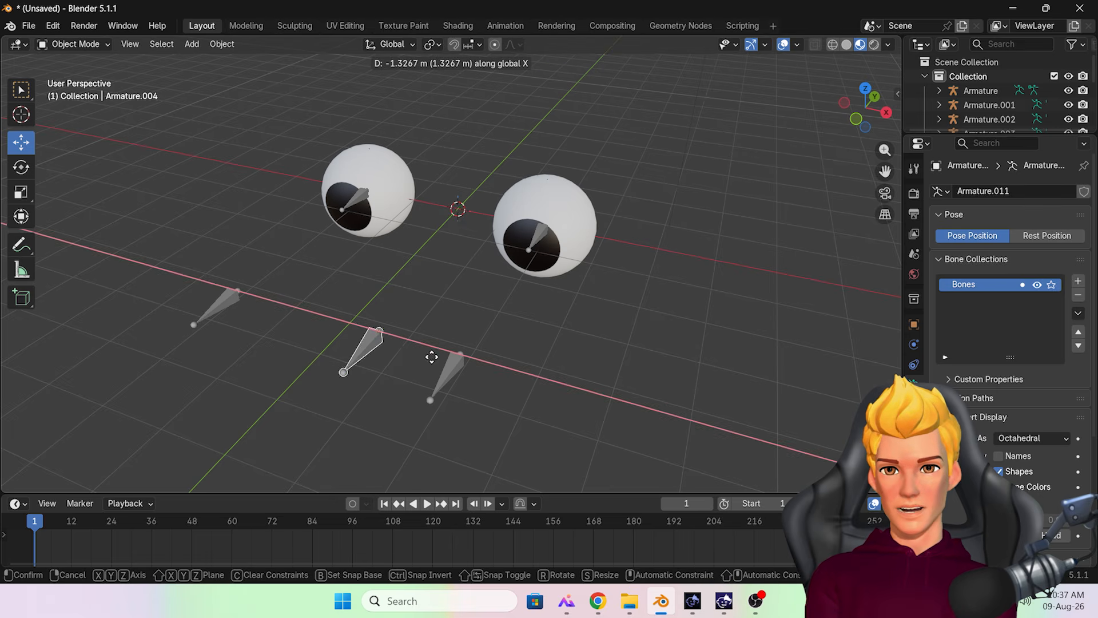
pyautogui.click(405, 350)
pyautogui.click(22, 167)
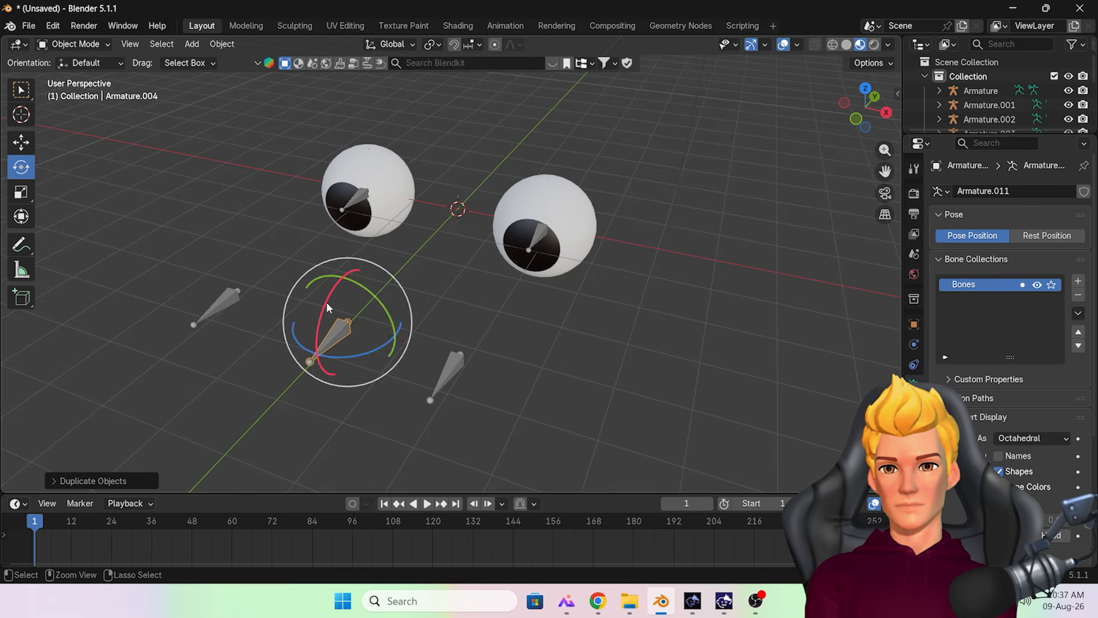
pyautogui.moveTo(348, 320); pyautogui.dragTo(356, 221)
pyautogui.moveTo(366, 349); pyautogui.dragTo(368, 337)
pyautogui.press('Delete')
# Duplicate the positive X front armature about 1.83 m in the negative X direction, placing the copy midway between the two front armatures
pyautogui.click(451, 369)
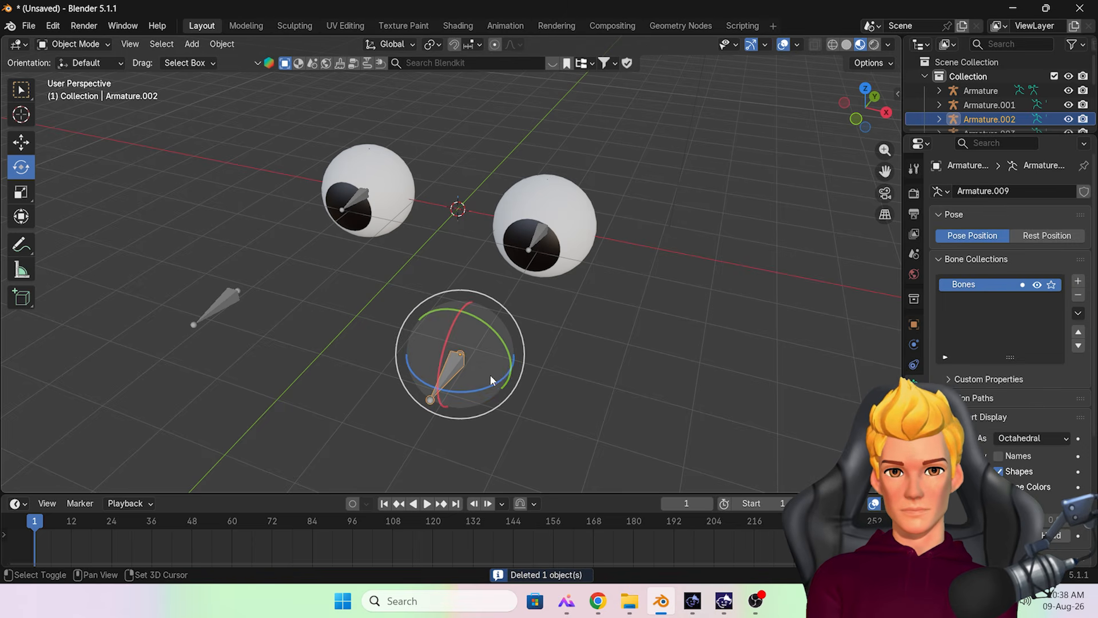
pyautogui.click(21, 142)
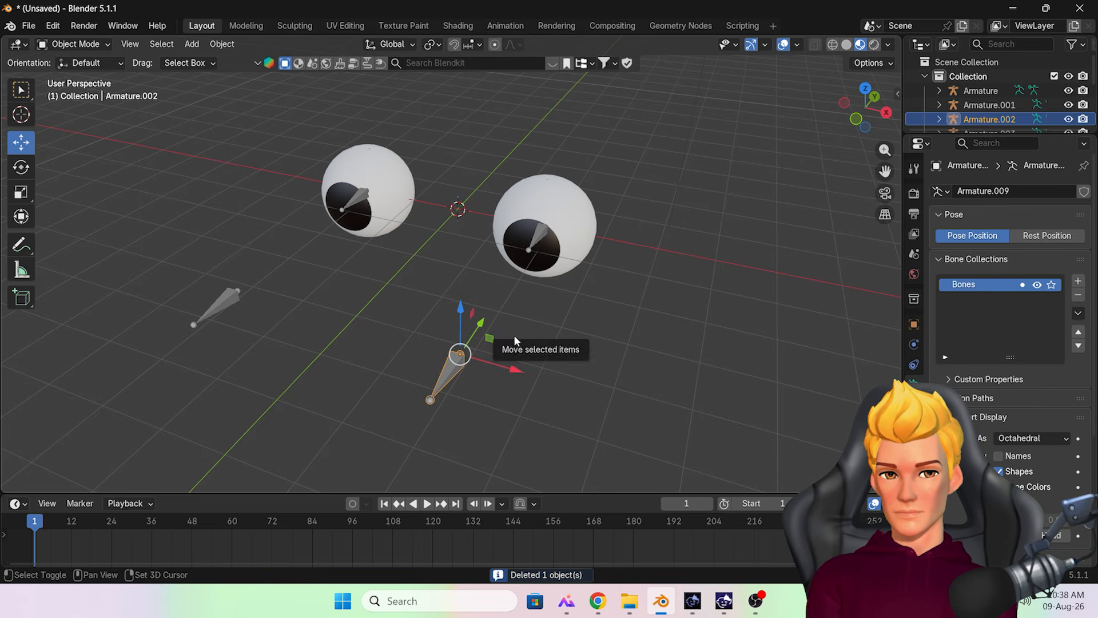
pyautogui.hotkey('shift', 'd')
pyautogui.press('x')
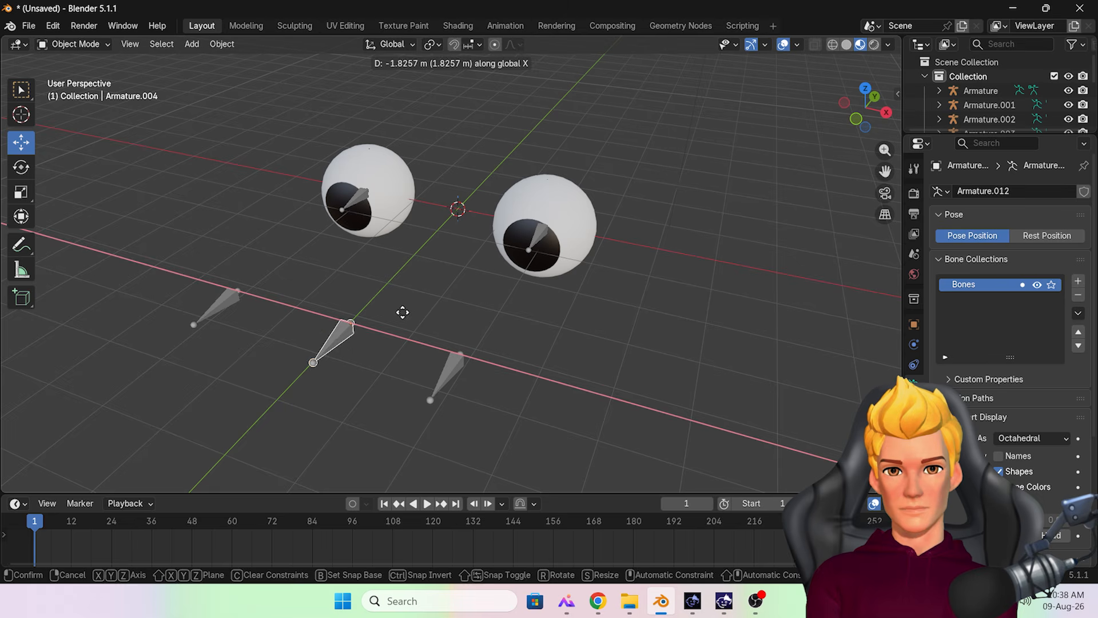
pyautogui.click(403, 311)
# Rotate the middle front armature so its bone points straight up
pyautogui.click(21, 167)
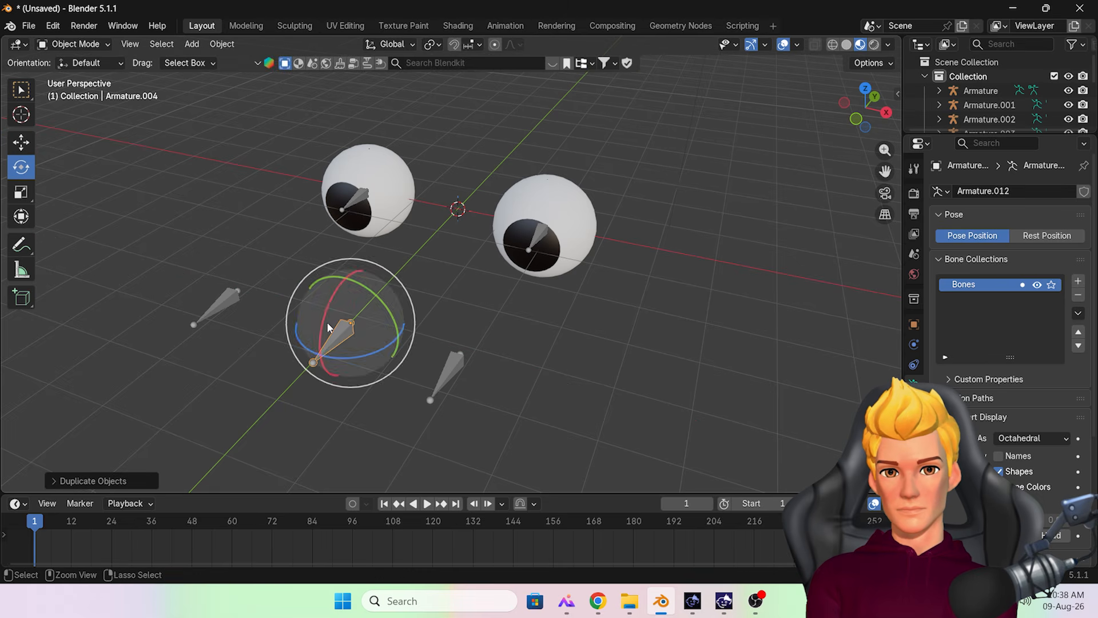
pyautogui.moveTo(327, 325); pyautogui.dragTo(354, 288)
pyautogui.click(547, 346)
pyautogui.click(350, 321)
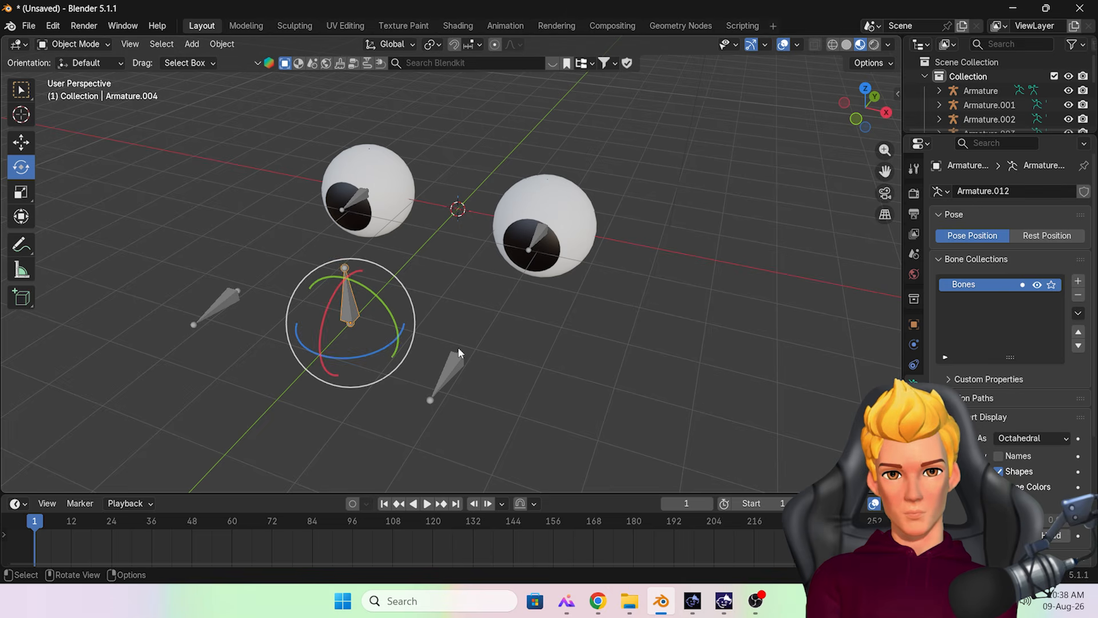
# Parent the front armature on the positive X side to the upright middle armature using Object (Keep Transform)
pyautogui.click(461, 362)
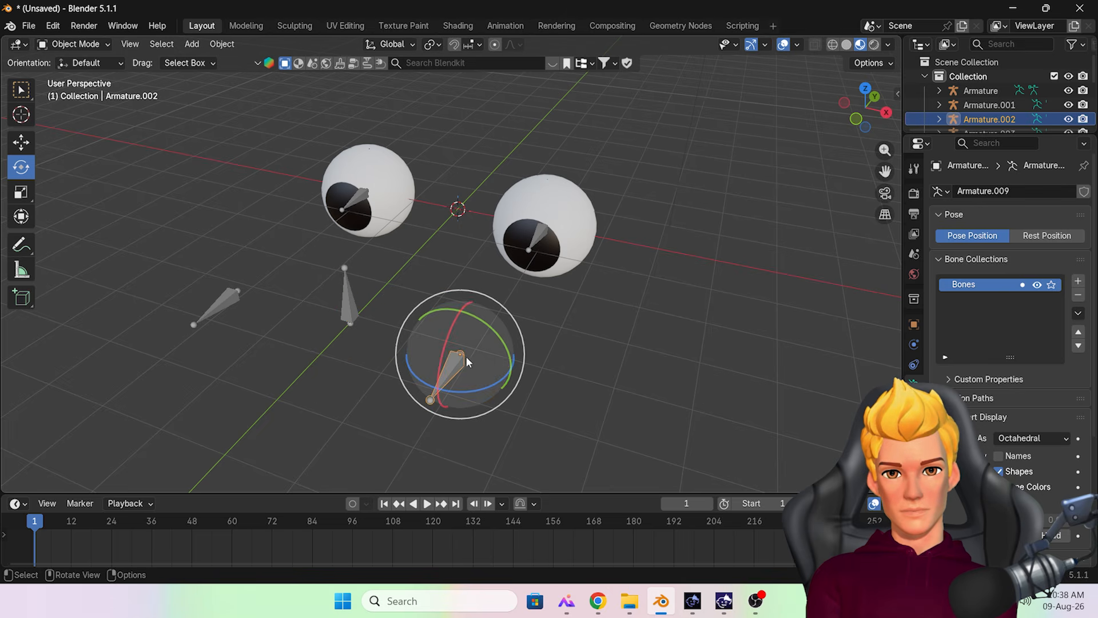
pyautogui.keyDown('shift'); pyautogui.click(356, 318); pyautogui.keyUp('shift')
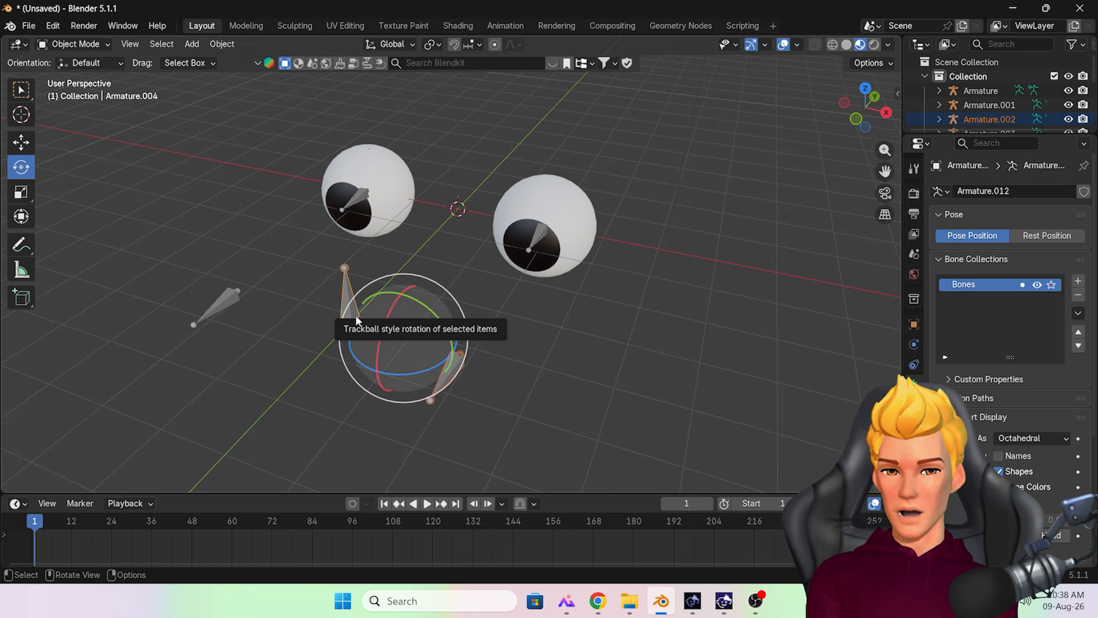
pyautogui.hotkey('ctrl', 'p')
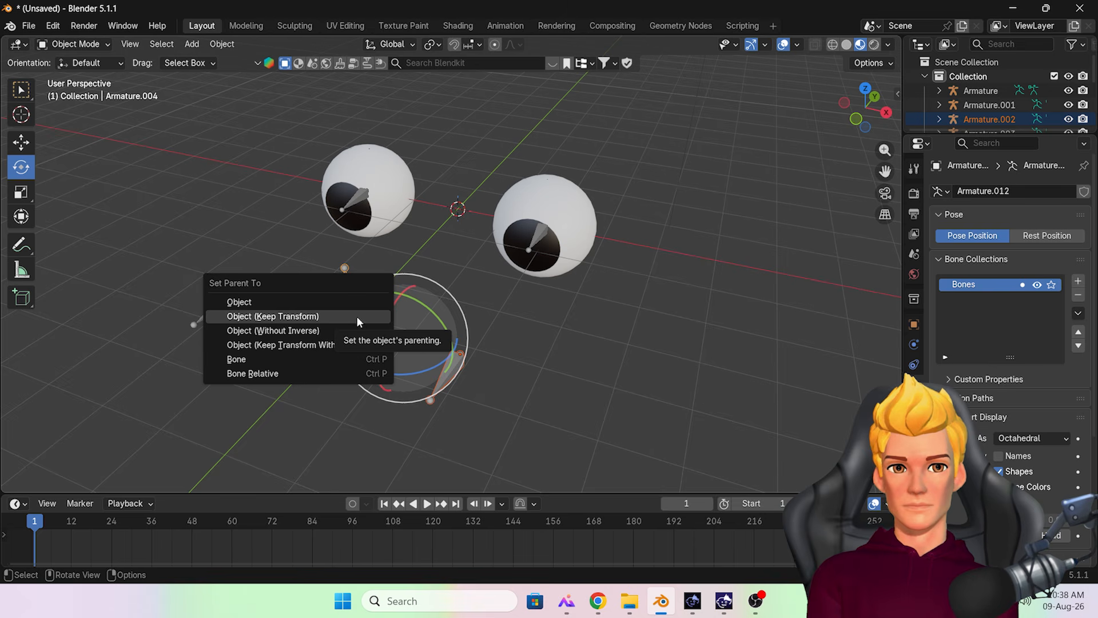
pyautogui.click(356, 317)
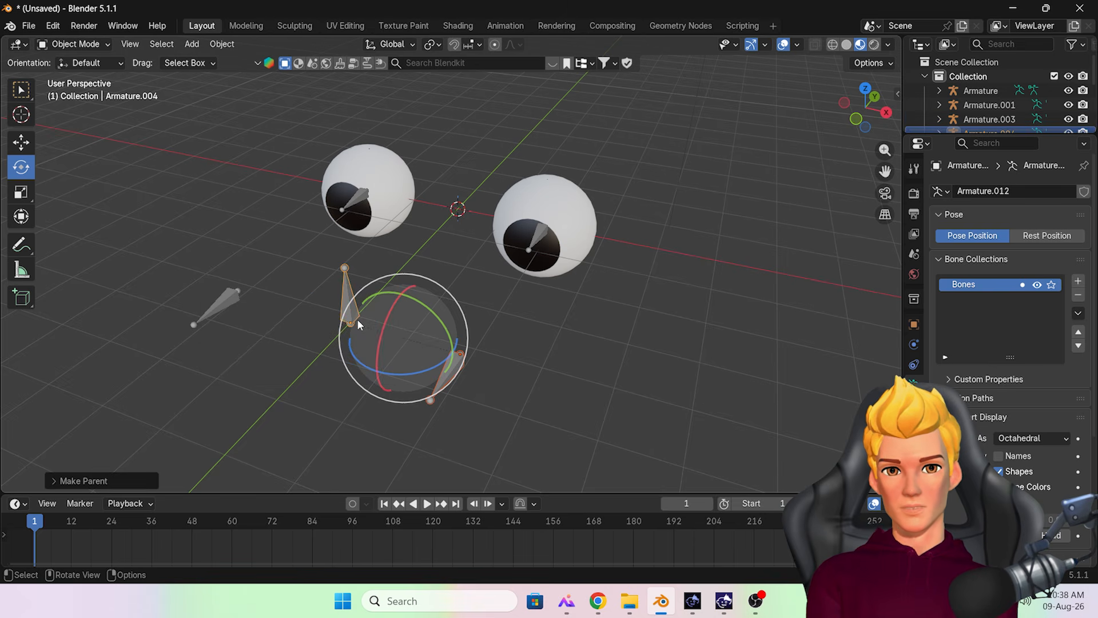
# Parent the front armature on the negative X side to the upright middle armature as well
pyautogui.click(212, 304)
pyautogui.keyDown('shift'); pyautogui.click(344, 318); pyautogui.keyUp('shift')
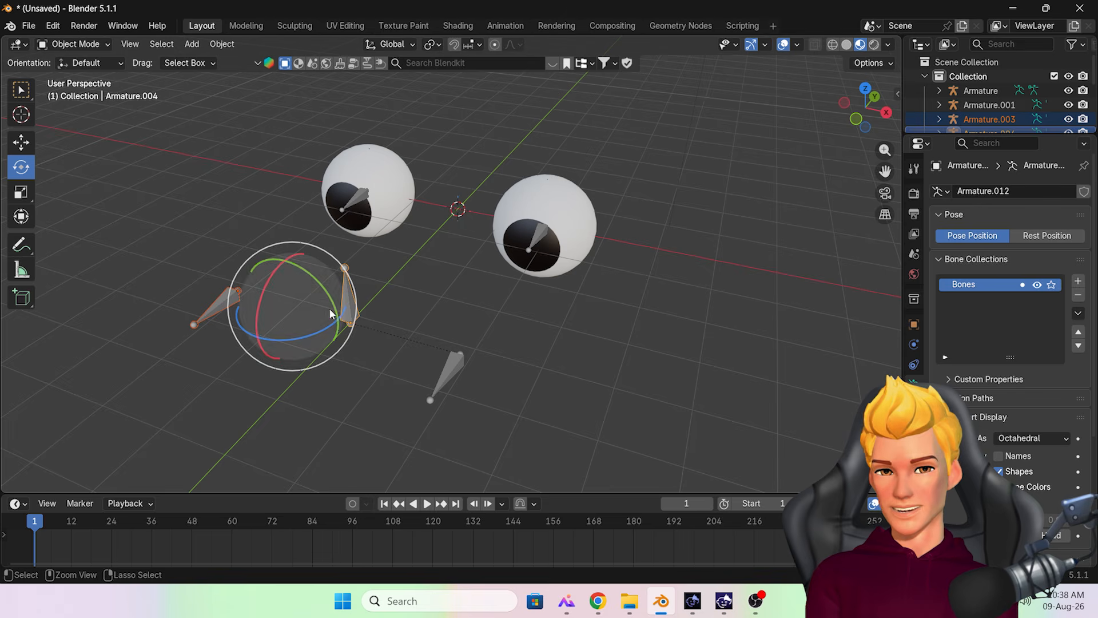
pyautogui.hotkey('ctrl', 'p')
pyautogui.click(325, 307)
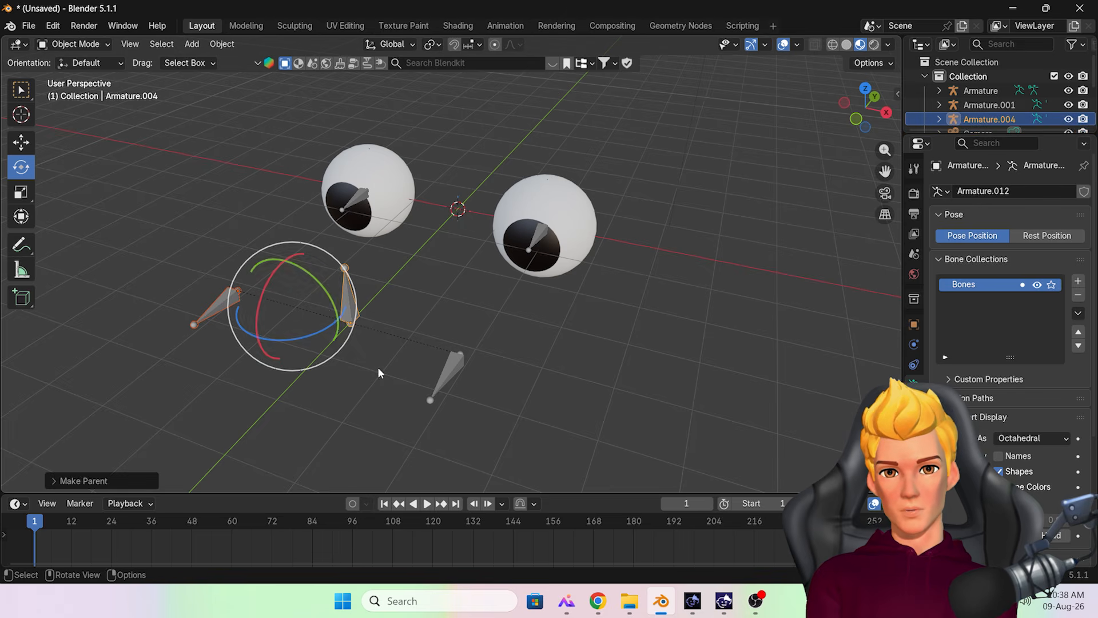
# Try moving the upright middle armature to test that the two parented front armatures follow it
pyautogui.click(377, 369)
pyautogui.click(353, 311)
pyautogui.hotkey('shift', 'space')
pyautogui.press('g')
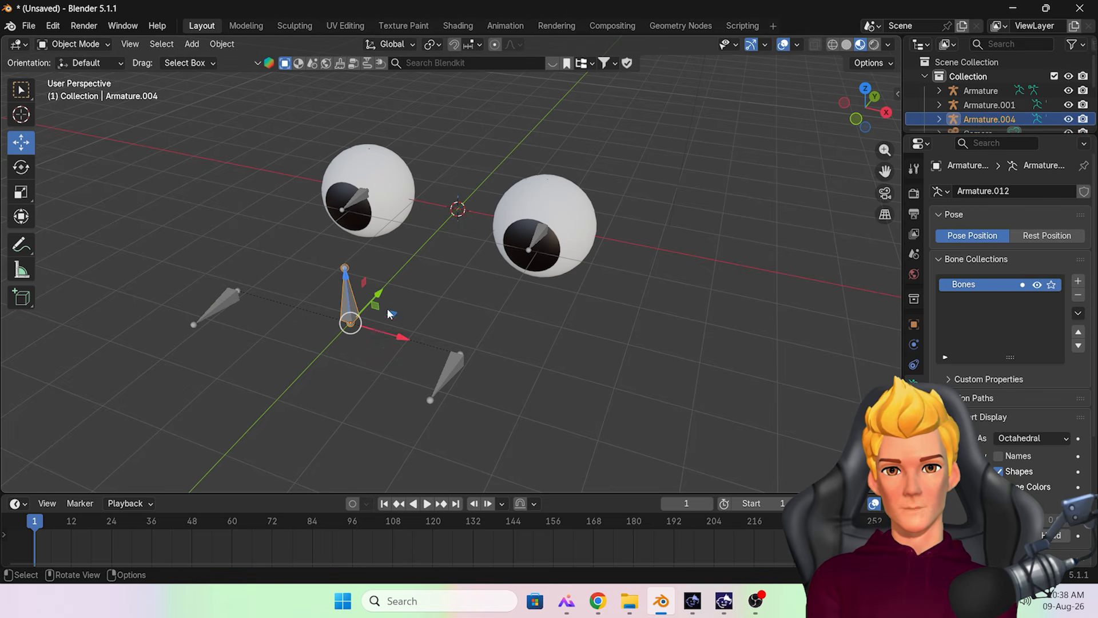
pyautogui.moveTo(376, 306)
pyautogui.mouseDown()
pyautogui.moveTo(369, 293)
pyautogui.moveTo(380, 301)
pyautogui.moveTo(372, 314)
pyautogui.moveTo(360, 309)
pyautogui.moveTo(351, 288)
pyautogui.moveTo(384, 297)
pyautogui.mouseUp()
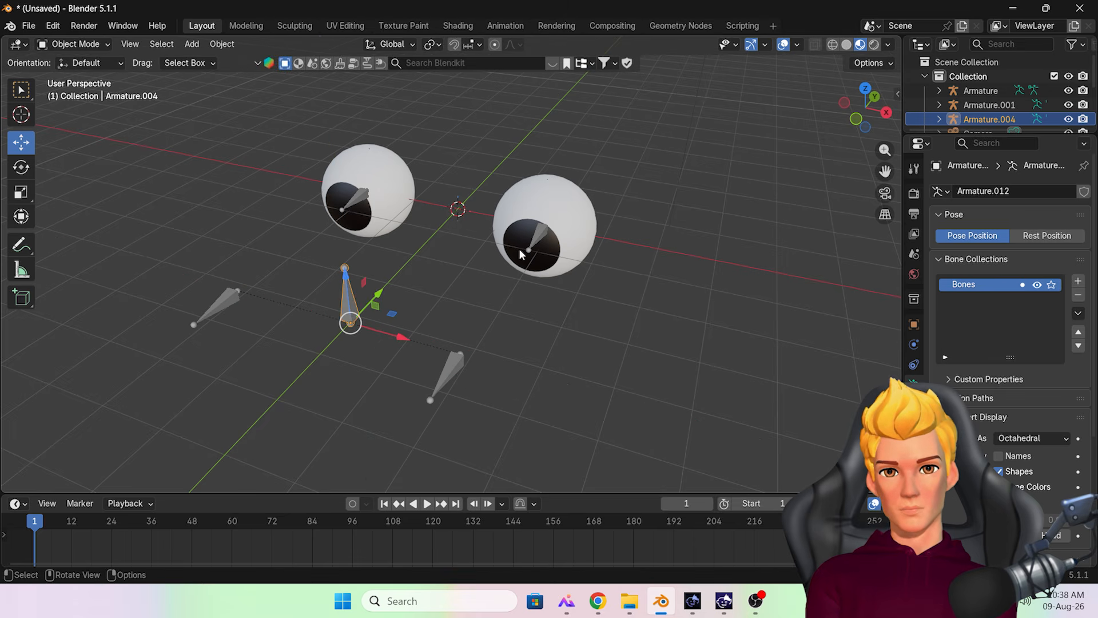
# Switch the front armature on the positive X side to Pose Mode and select its bone
pyautogui.click(456, 376)
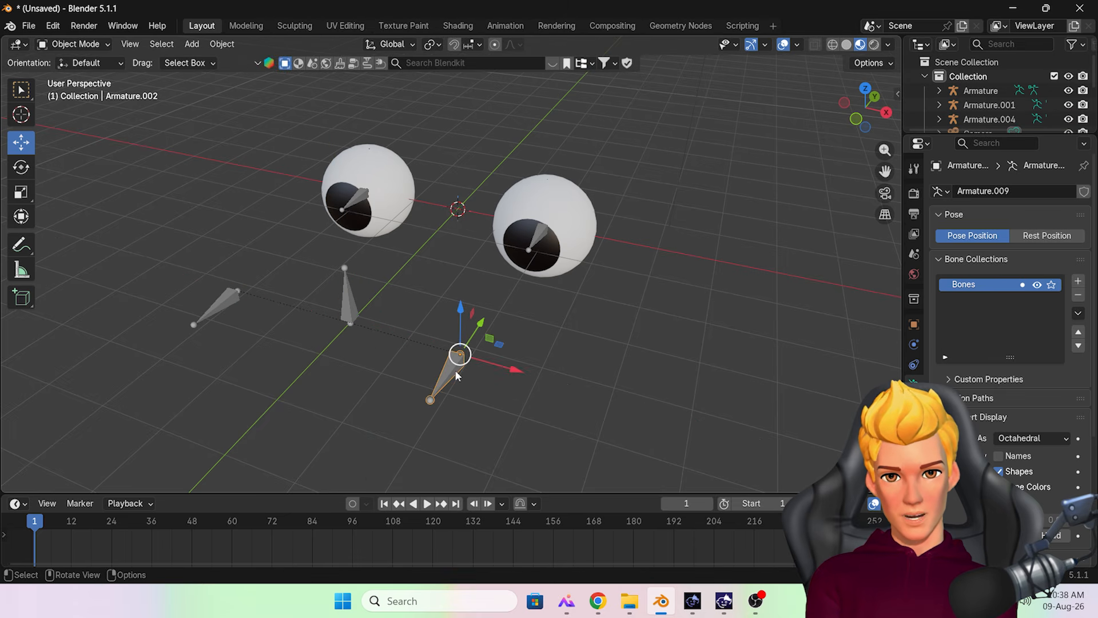
pyautogui.click(86, 44)
pyautogui.click(77, 91)
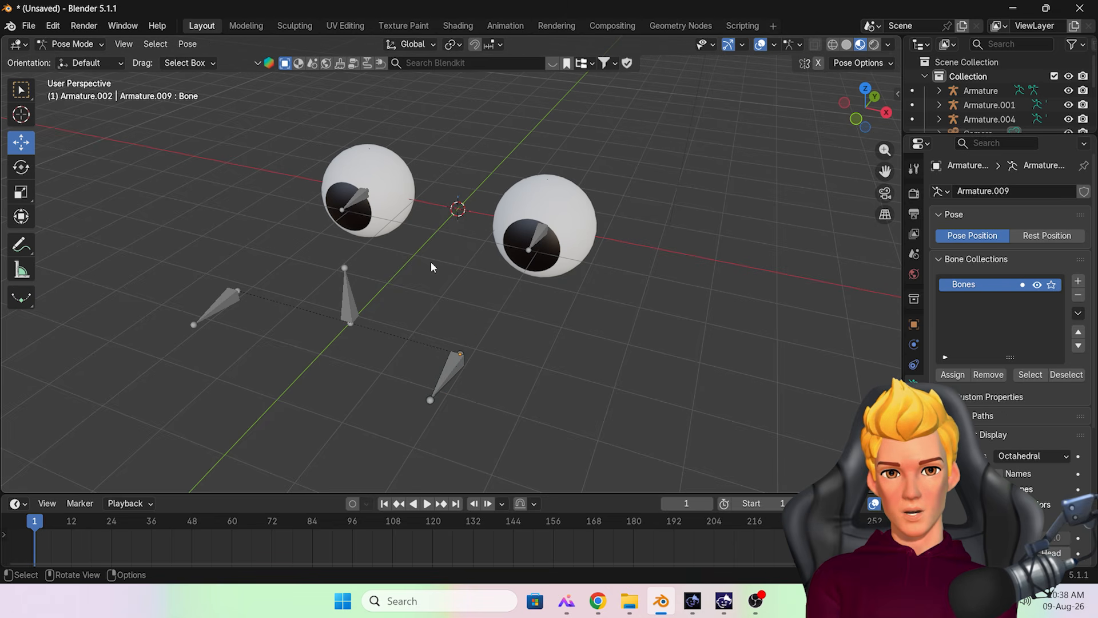
pyautogui.click(453, 358)
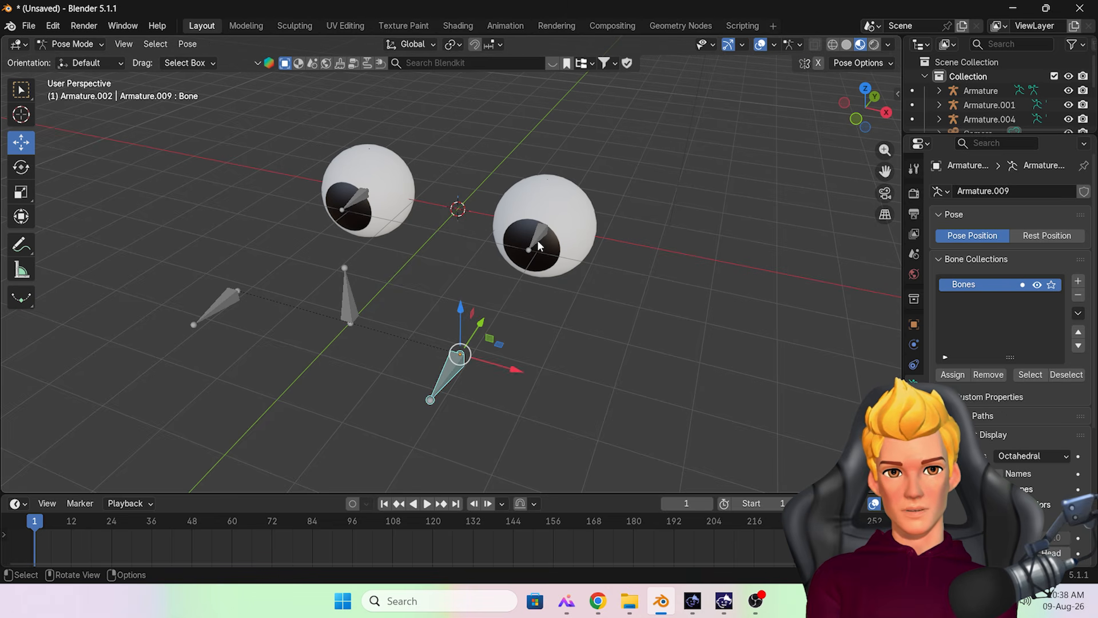
pyautogui.click(538, 244)
pyautogui.click(532, 248)
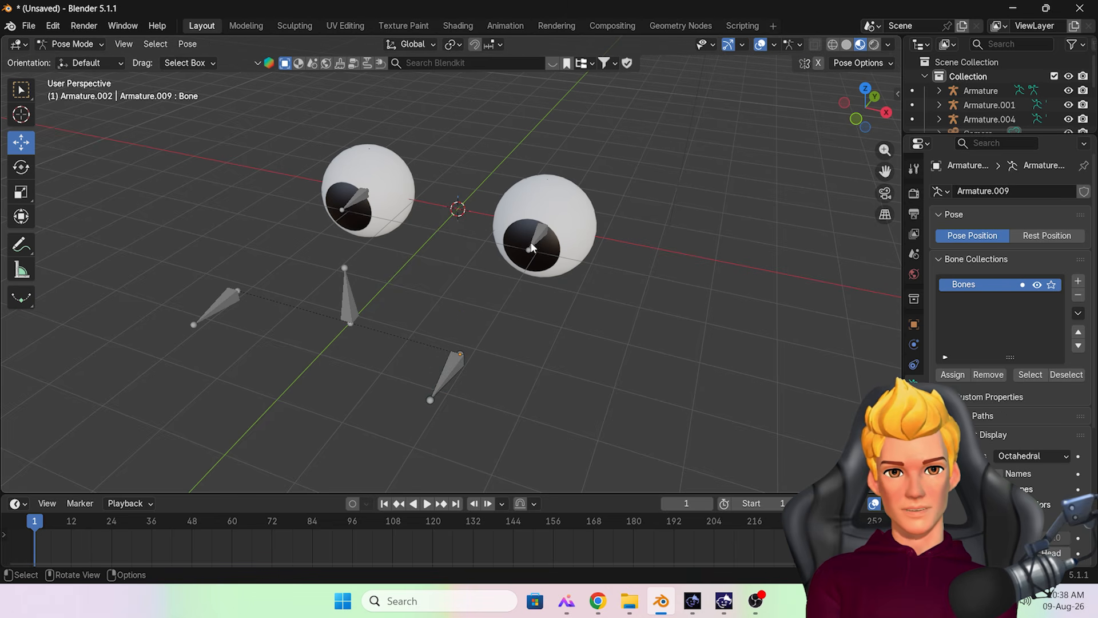
pyautogui.click(459, 357)
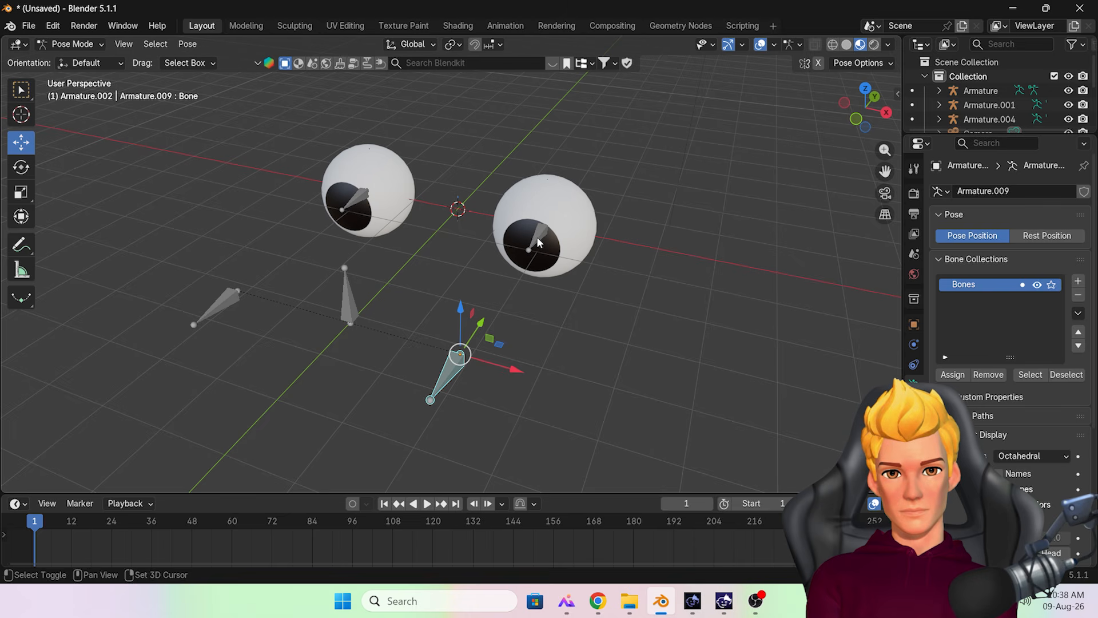
# Put the positive X front armature and its eyeball's armature into Pose Mode together and select both bones, with the eyeball bone active
pyautogui.click(67, 44)
pyautogui.click(73, 62)
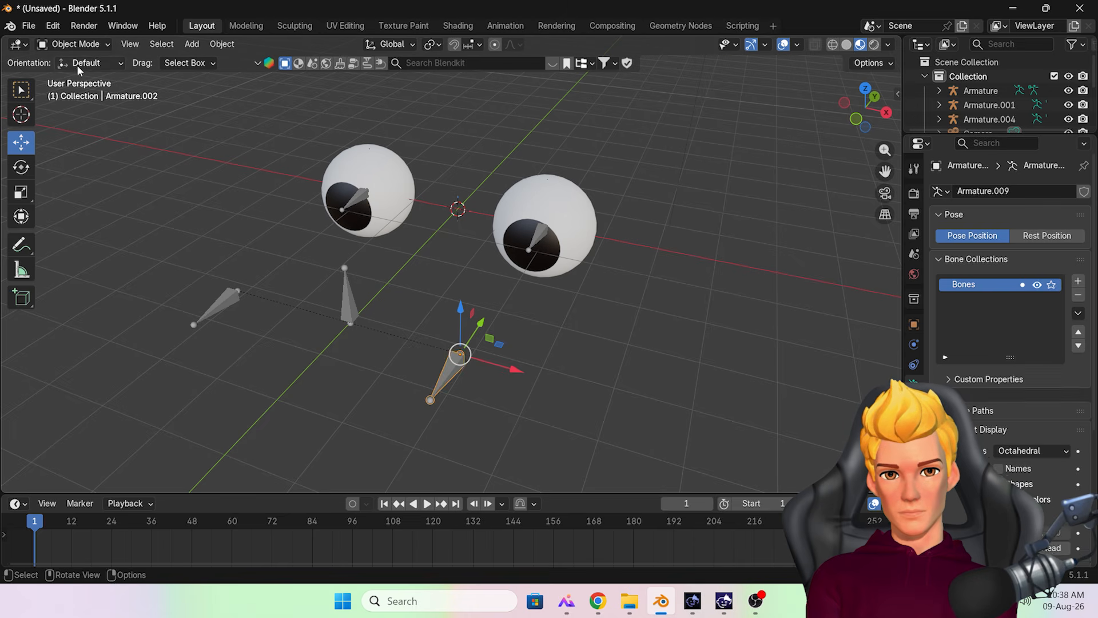
pyautogui.keyDown('shift'); pyautogui.click(527, 246); pyautogui.keyUp('shift')
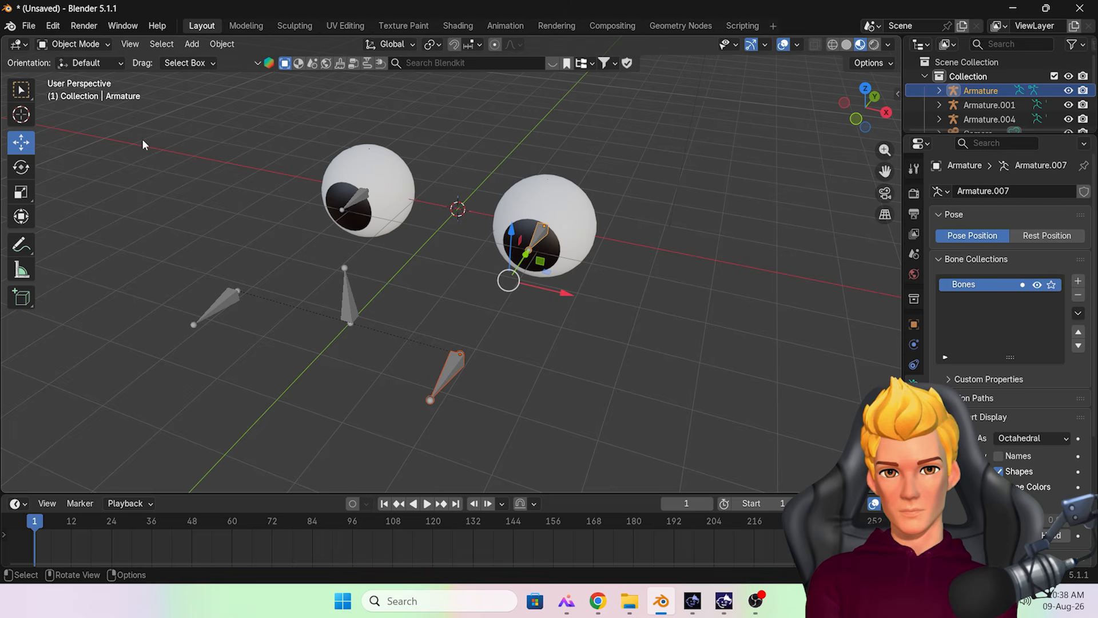
pyautogui.click(67, 44)
pyautogui.click(89, 91)
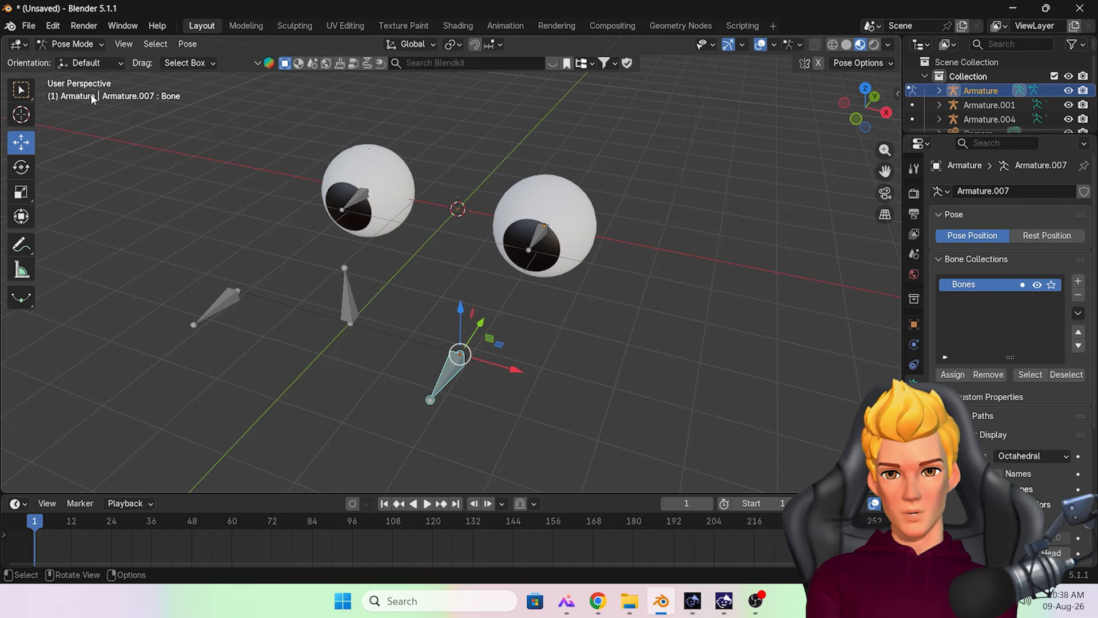
pyautogui.keyDown('shift'); pyautogui.click(541, 240); pyautogui.keyUp('shift')
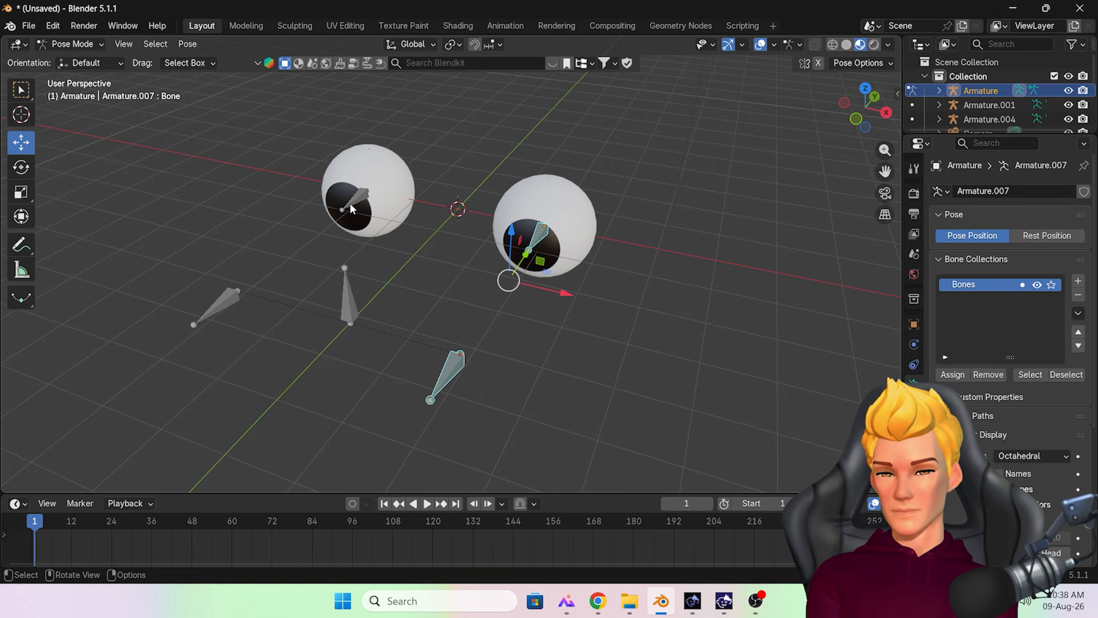
# Add a Damped Track constraint making the positive X eyeball bone track its front bone, and return to Object Mode
pyautogui.hotkey('shift', 'ctrl', 'c')
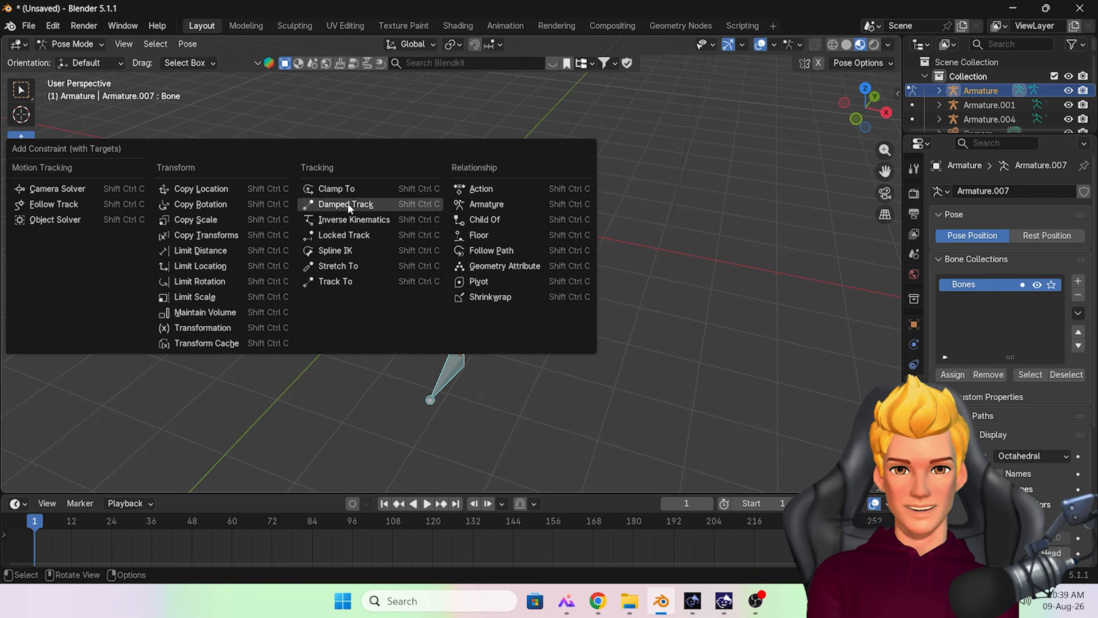
pyautogui.click(351, 204)
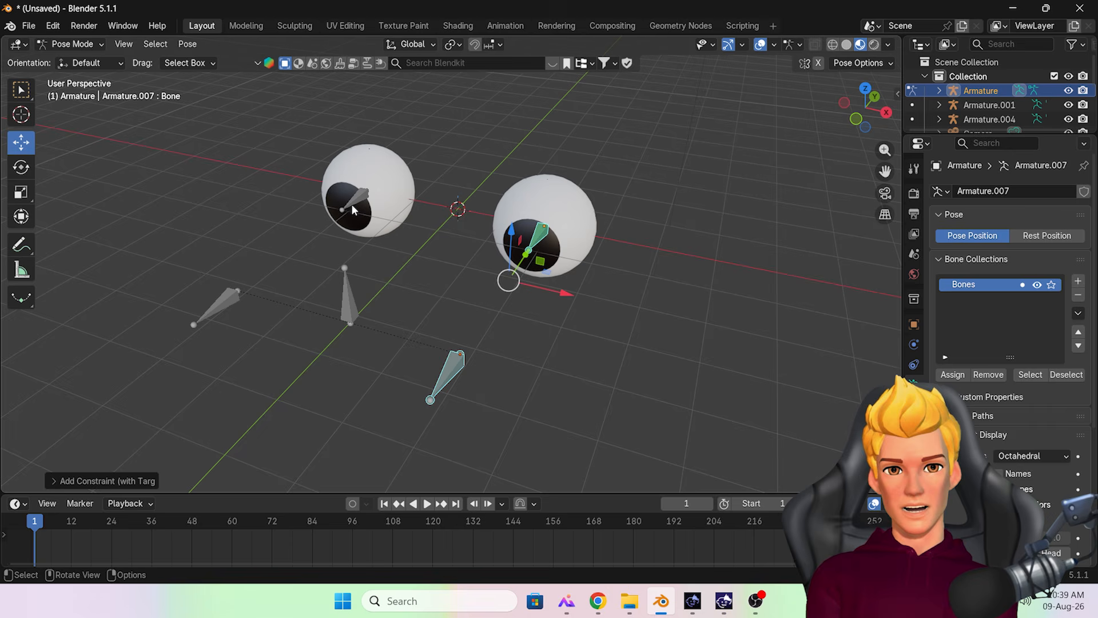
pyautogui.click(234, 291)
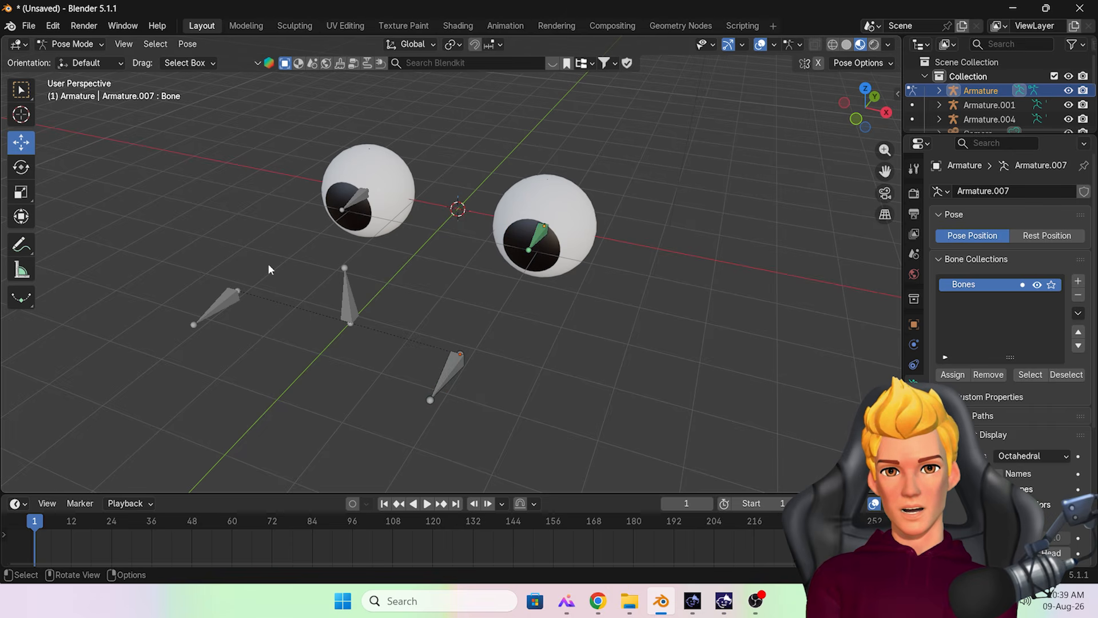
pyautogui.click(71, 44)
pyautogui.click(68, 57)
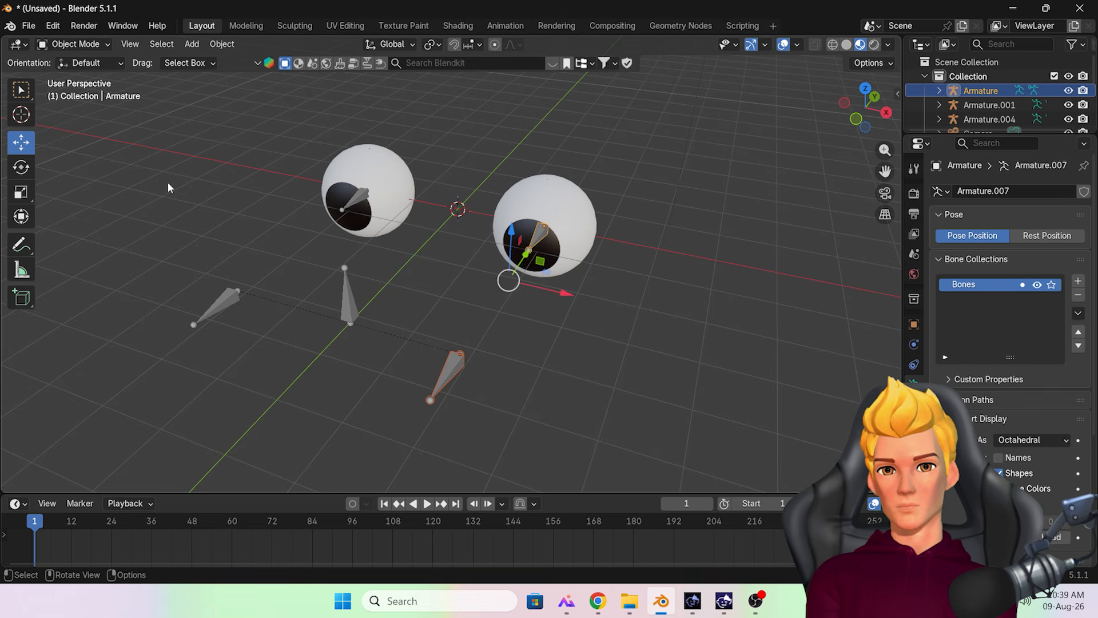
# Put the negative X front armature and its eyeball's armature into Pose Mode together and select both bones, with the eyeball bone active
pyautogui.click(228, 301)
pyautogui.click(354, 213)
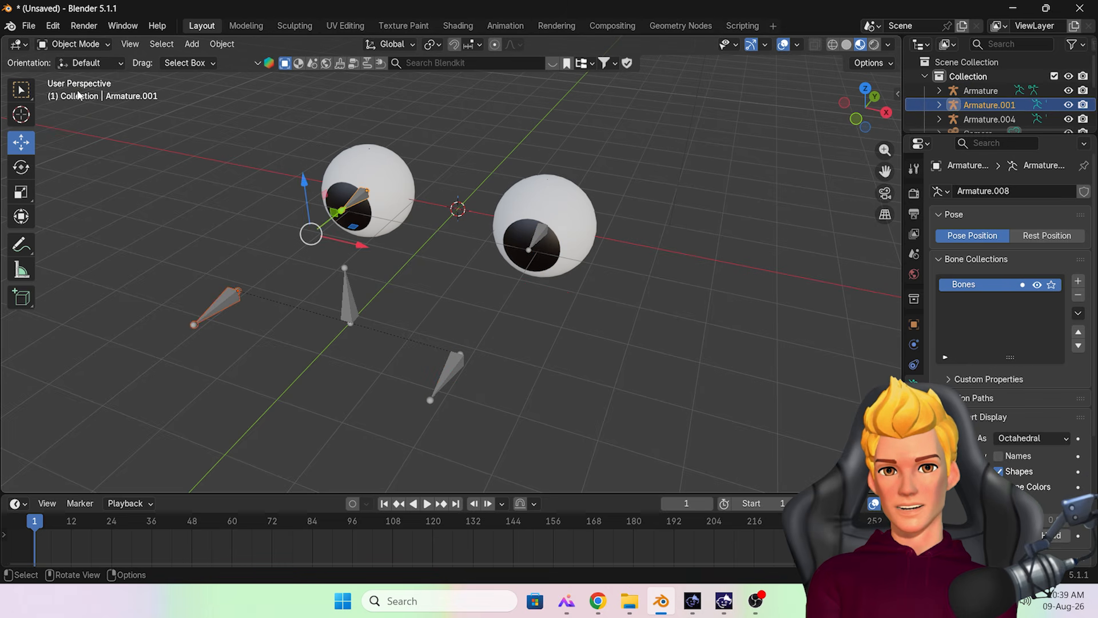
pyautogui.click(71, 44)
pyautogui.click(80, 82)
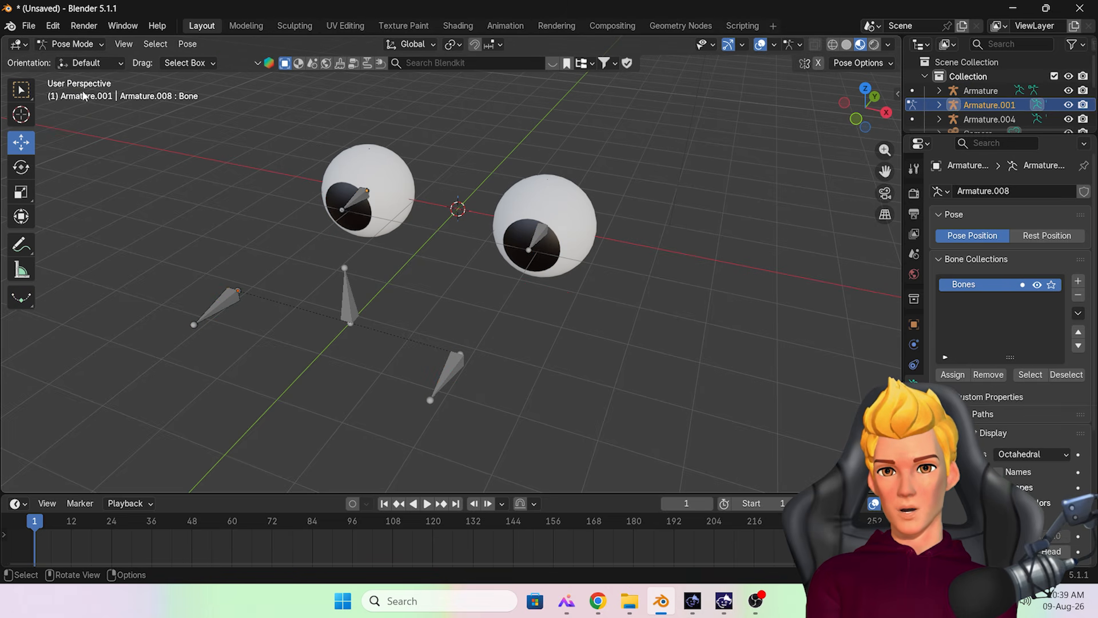
pyautogui.click(228, 294)
pyautogui.click(353, 207)
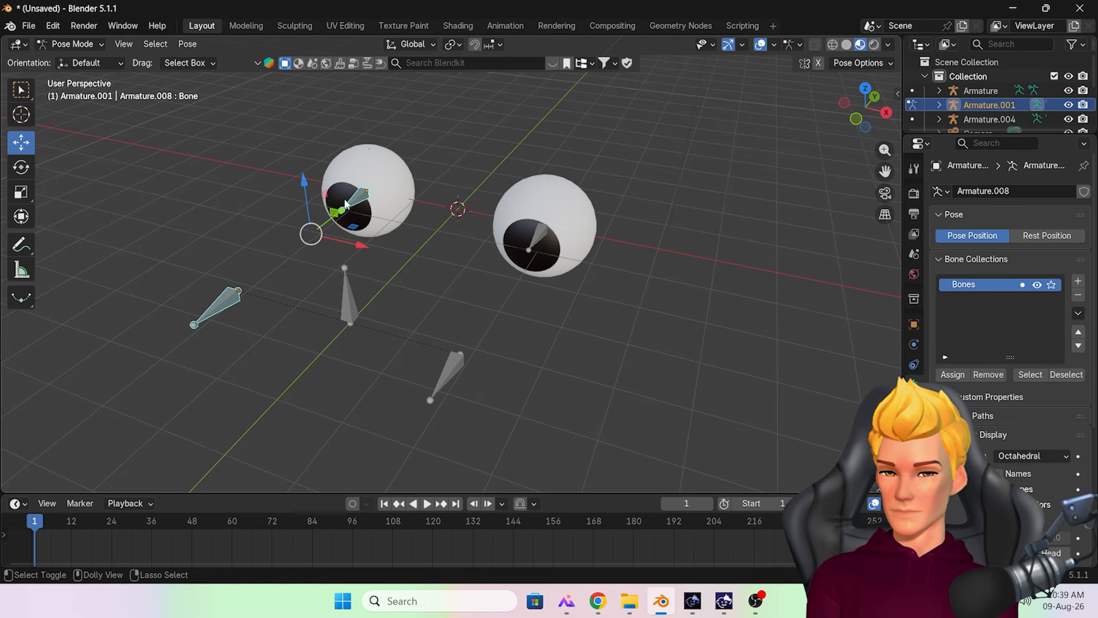
# Add a Damped Track constraint making the negative X eyeball bone track its front bone, and return to Object Mode
pyautogui.hotkey('ctrl', 'shift', 'c')
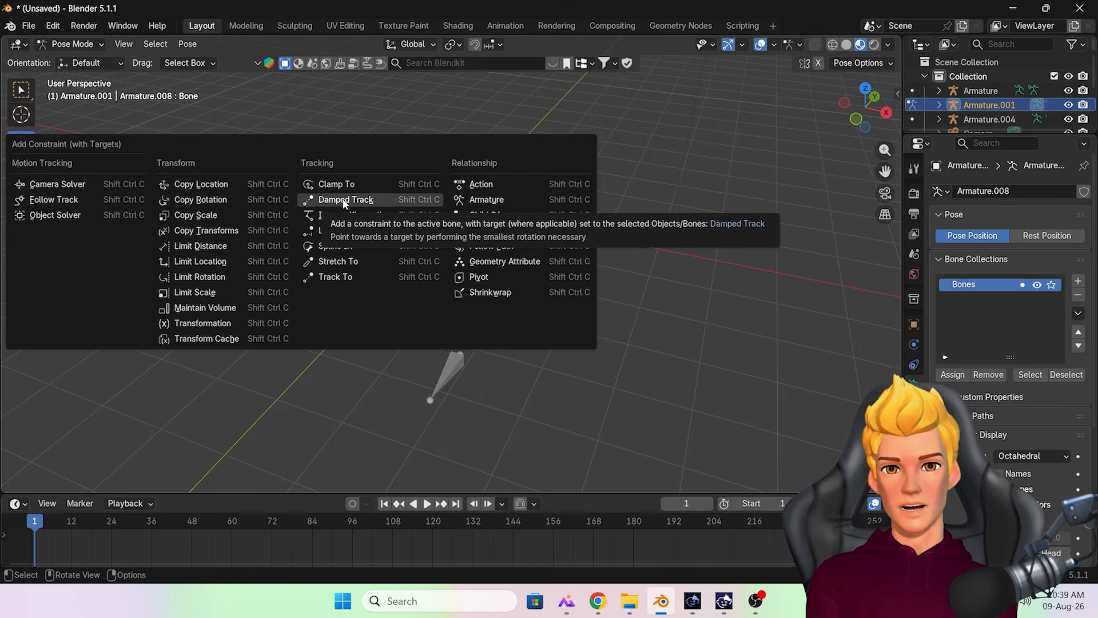
pyautogui.click(345, 200)
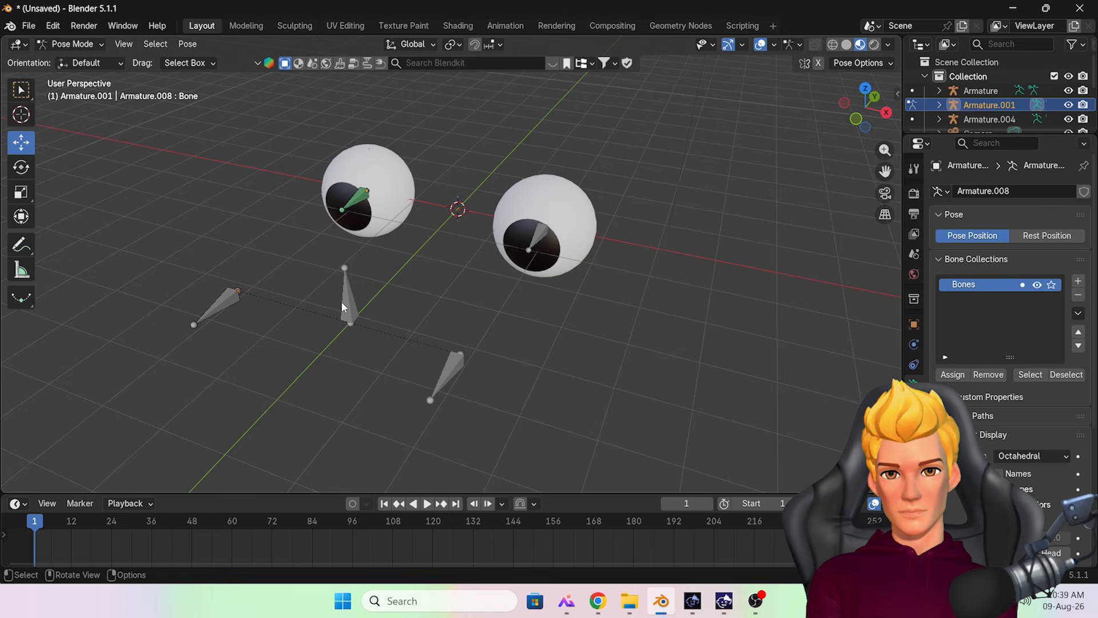
pyautogui.click(71, 44)
pyautogui.click(86, 57)
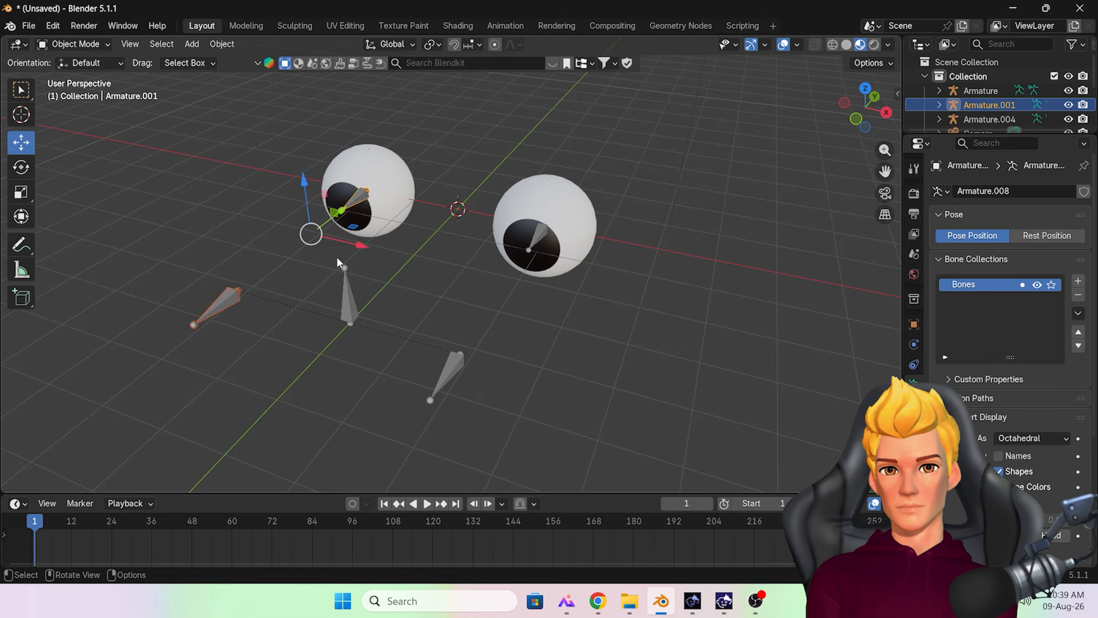
# Try moving the upright middle armature to test that both eyeball bones track the front bones
pyautogui.click(350, 285)
pyautogui.moveTo(352, 320)
pyautogui.mouseDown()
pyautogui.moveTo(334, 301)
pyautogui.moveTo(353, 305)
pyautogui.mouseUp()
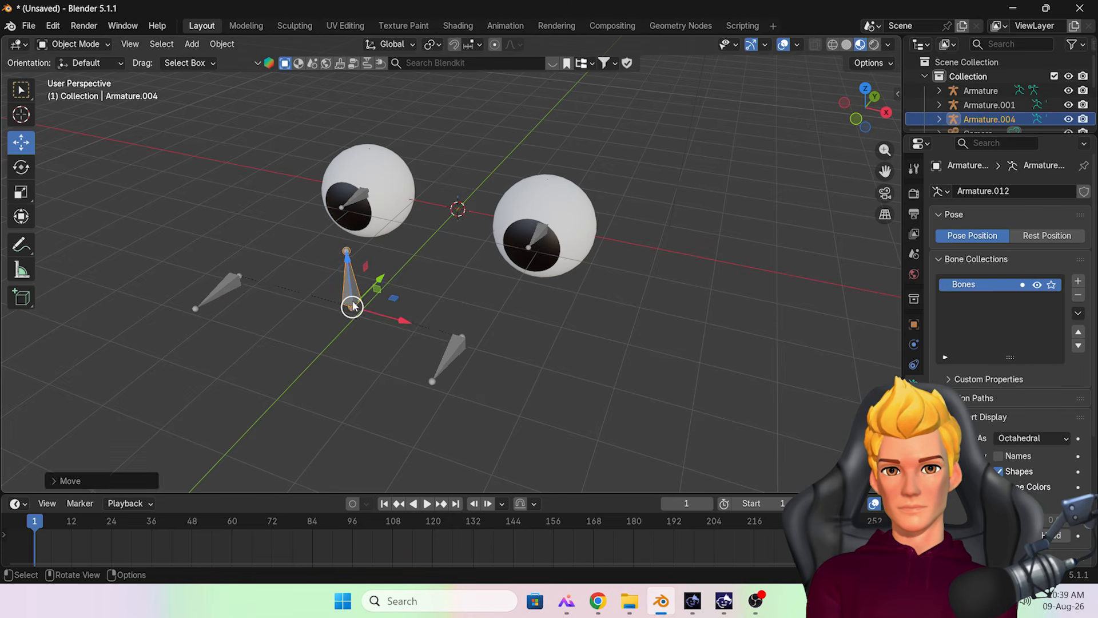
pyautogui.hotkey('ctrl', 'z')
pyautogui.moveTo(417, 289); pyautogui.dragTo(427, 281, button='middle')
pyautogui.moveTo(373, 330)
pyautogui.mouseDown()
pyautogui.moveTo(392, 277)
pyautogui.moveTo(393, 320)
pyautogui.moveTo(319, 216)
pyautogui.moveTo(518, 263)
pyautogui.moveTo(373, 315)
pyautogui.mouseUp()
# Parent the positive X eyeball mesh to the armature inside it using Armature Deform With Automatic Weights
pyautogui.click(568, 214)
pyautogui.keyDown('shift'); pyautogui.click(539, 239); pyautogui.keyUp('shift')
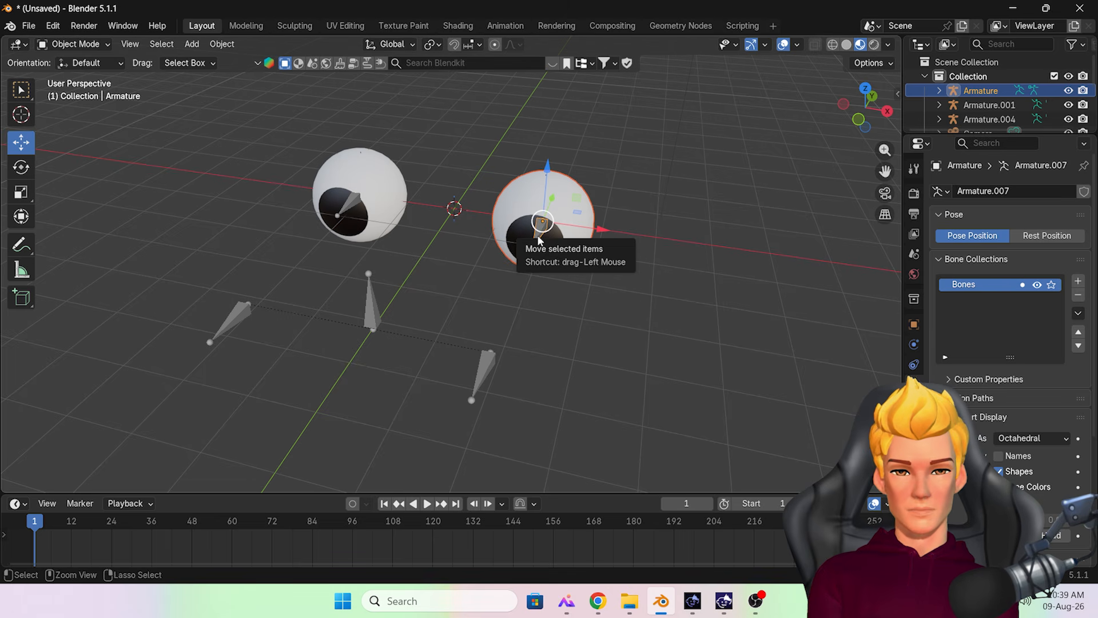
pyautogui.hotkey('ctrl', 'p')
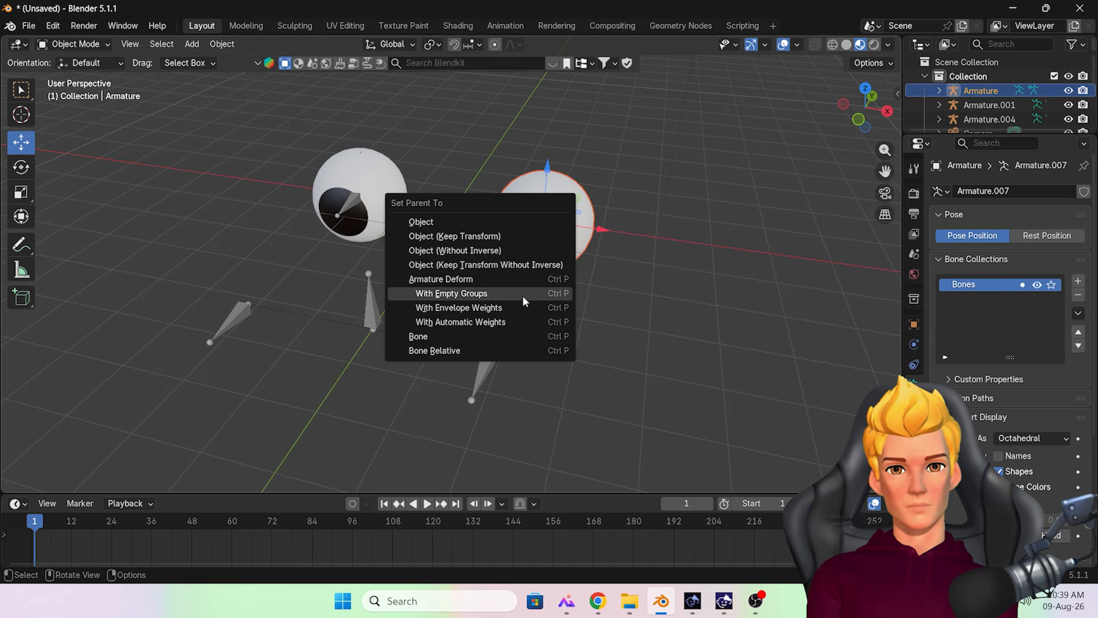
pyautogui.click(526, 321)
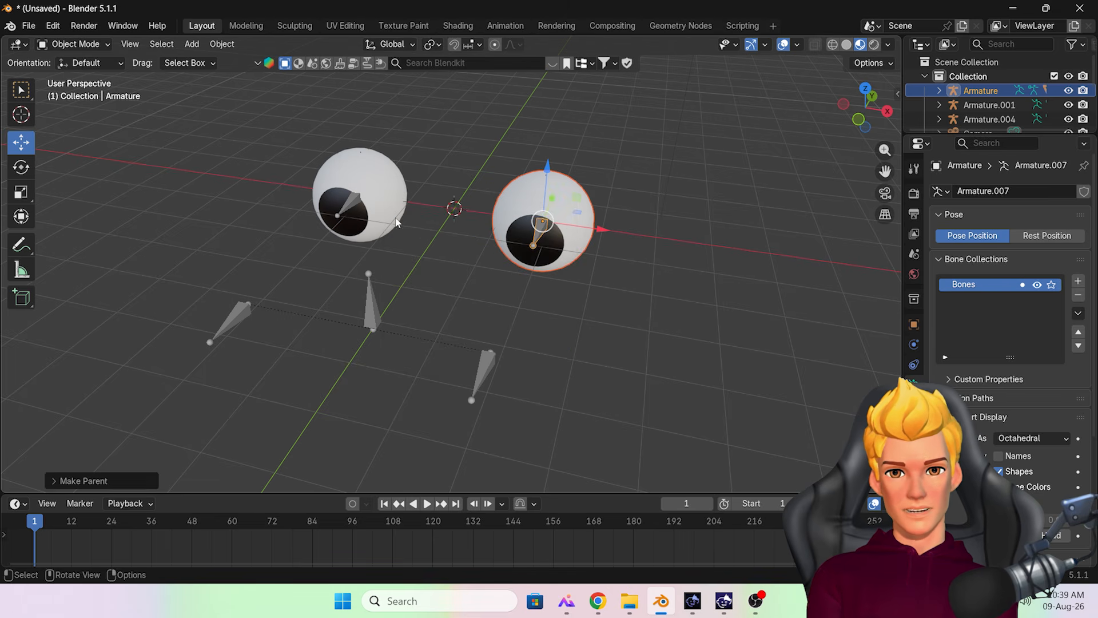
# Parent the negative X eyeball mesh to the armature inside it and clear the selection
pyautogui.click(343, 213)
pyautogui.keyDown('shift'); pyautogui.click(342, 212); pyautogui.keyUp('shift')
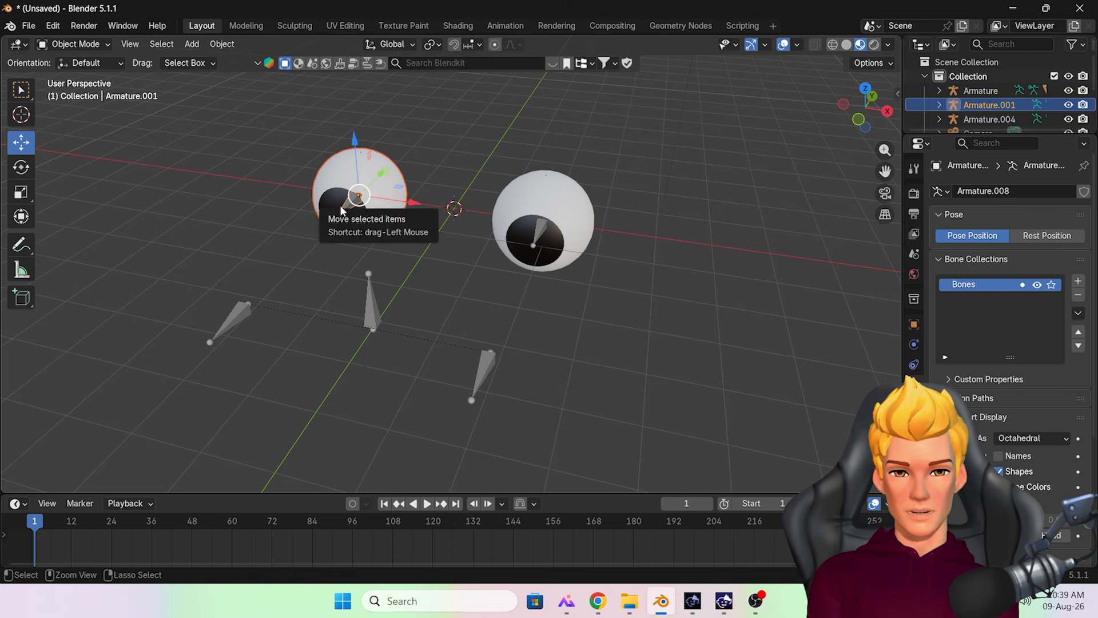
pyautogui.hotkey('ctrl', 'p')
pyautogui.click(340, 204)
pyautogui.click(426, 266)
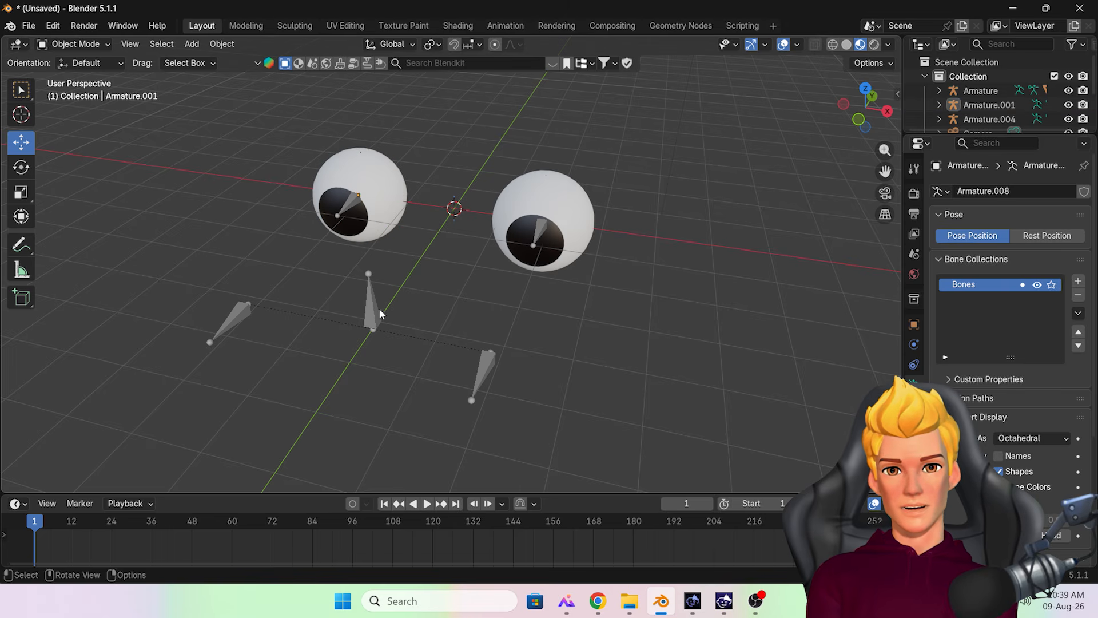
# Move the upright middle armature within the global XZ plane to test that both eyeballs follow it
pyautogui.moveTo(414, 320); pyautogui.dragTo(486, 329)
pyautogui.press('g')
pyautogui.hotkey('shift', 'y')
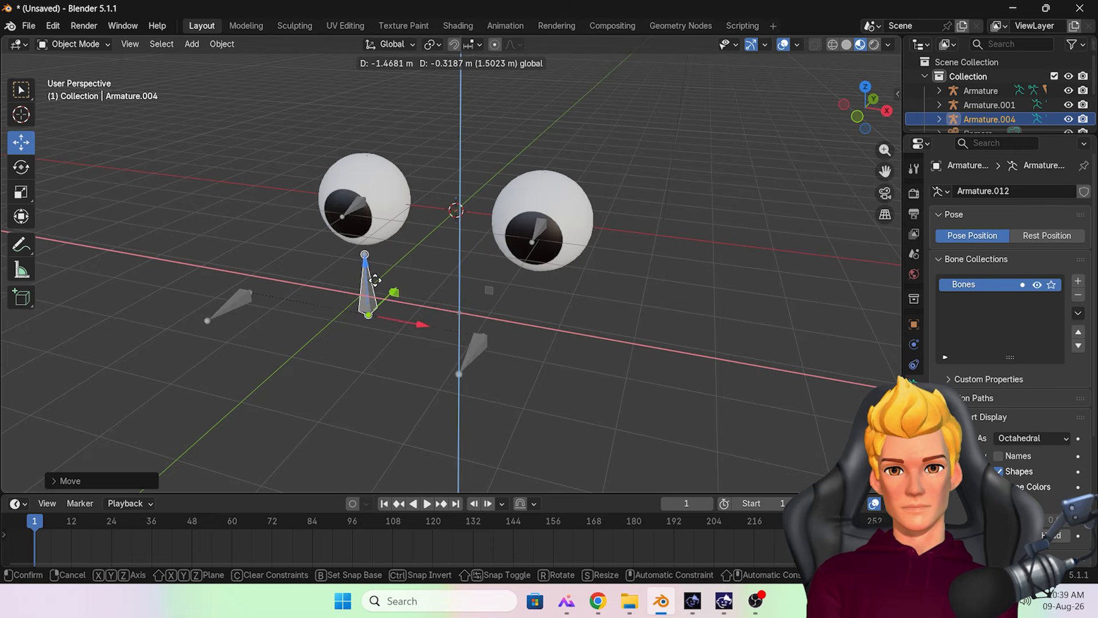